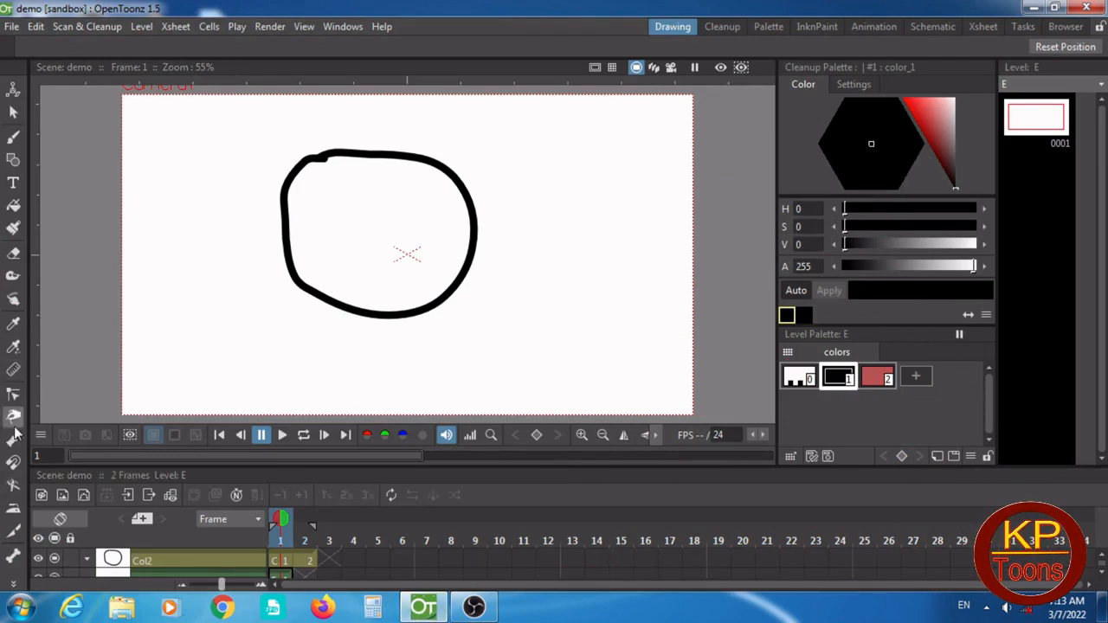
On frame 2, draw a black rectangle with the Geometric tool, using the Rectangle shape and a line size of 18.72
click(13, 489)
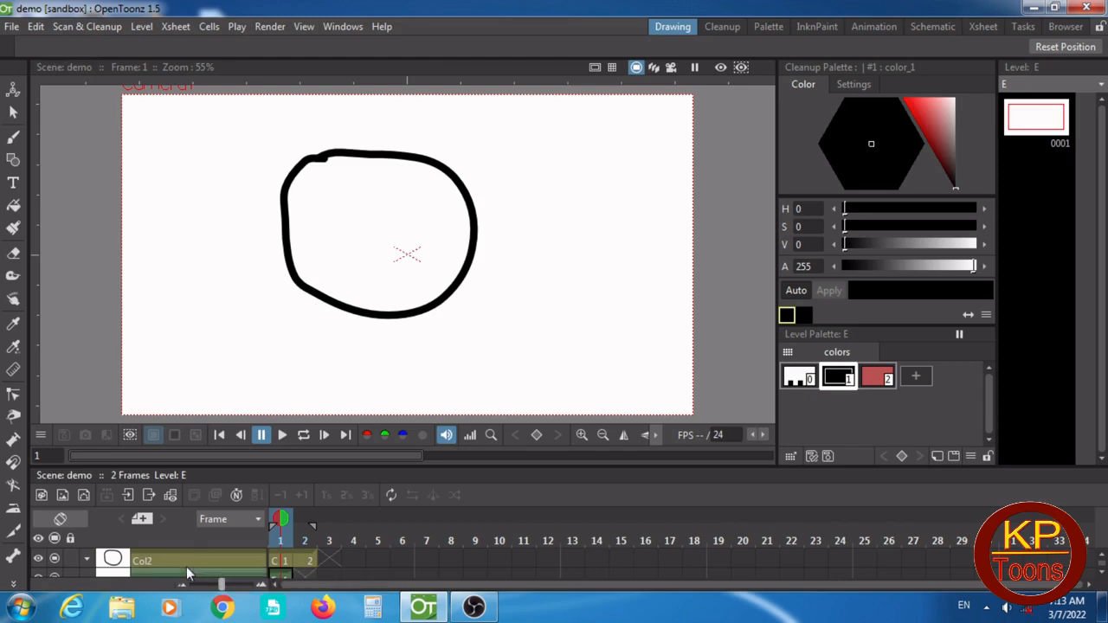
click(308, 561)
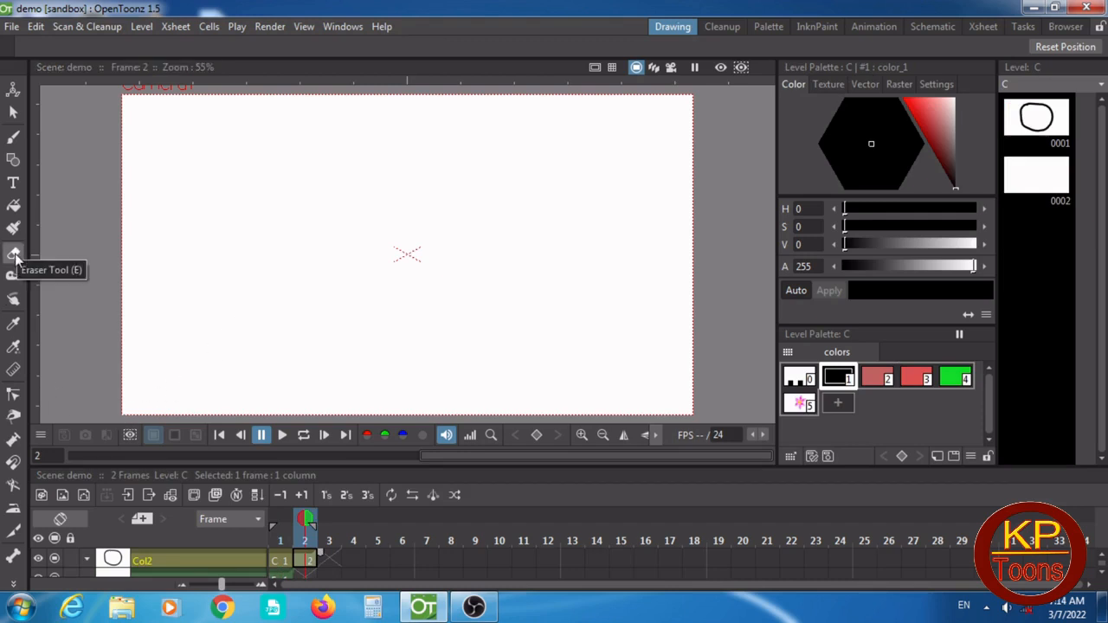
click(13, 138)
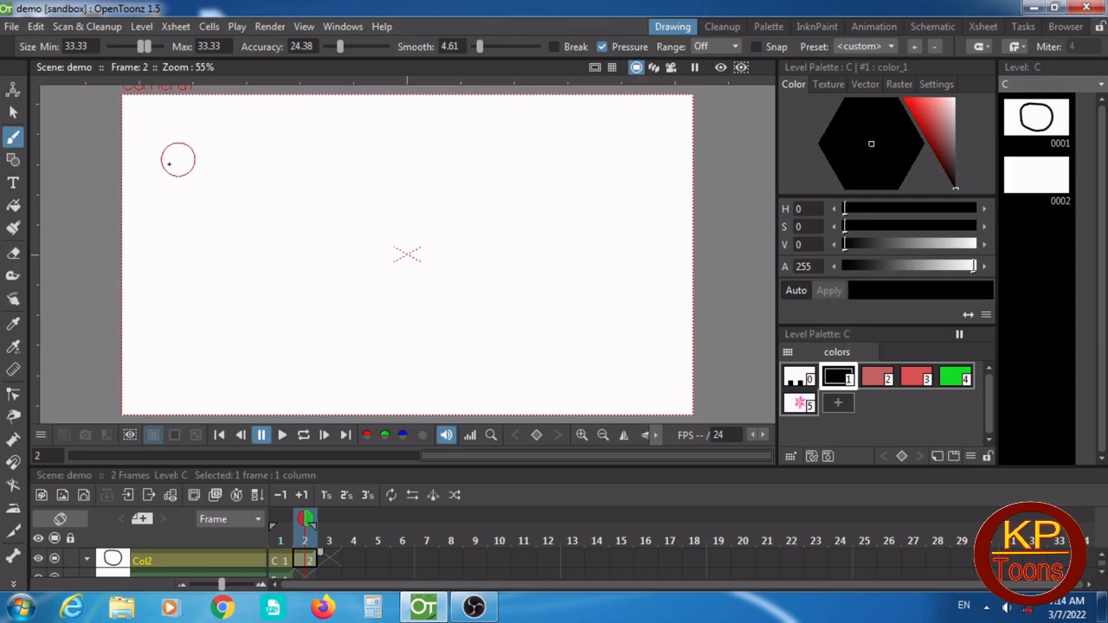
click(13, 161)
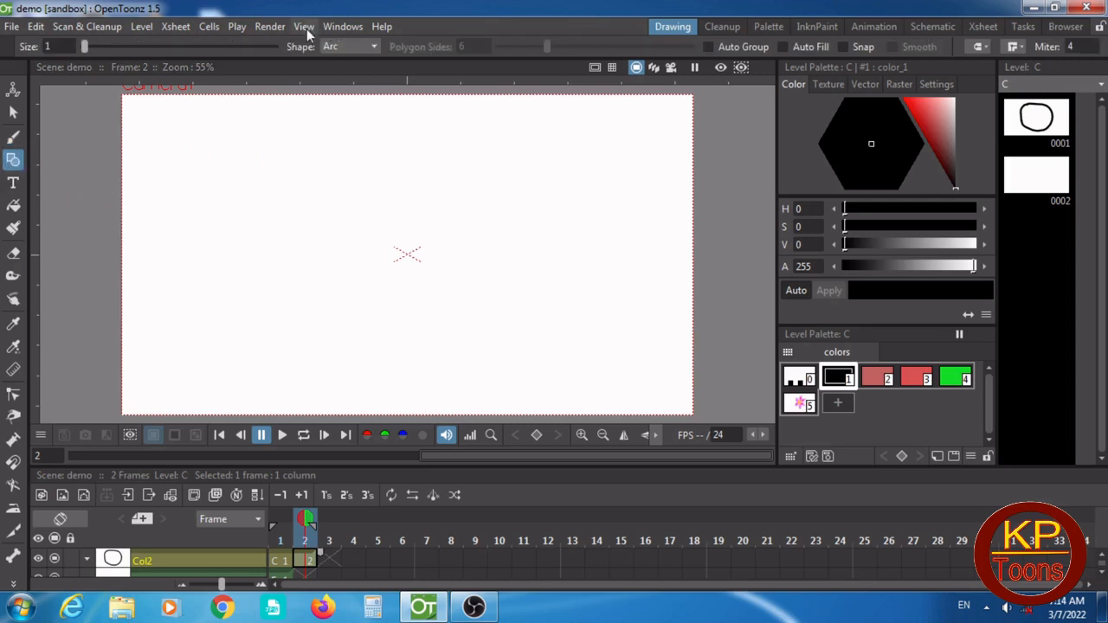
click(374, 47)
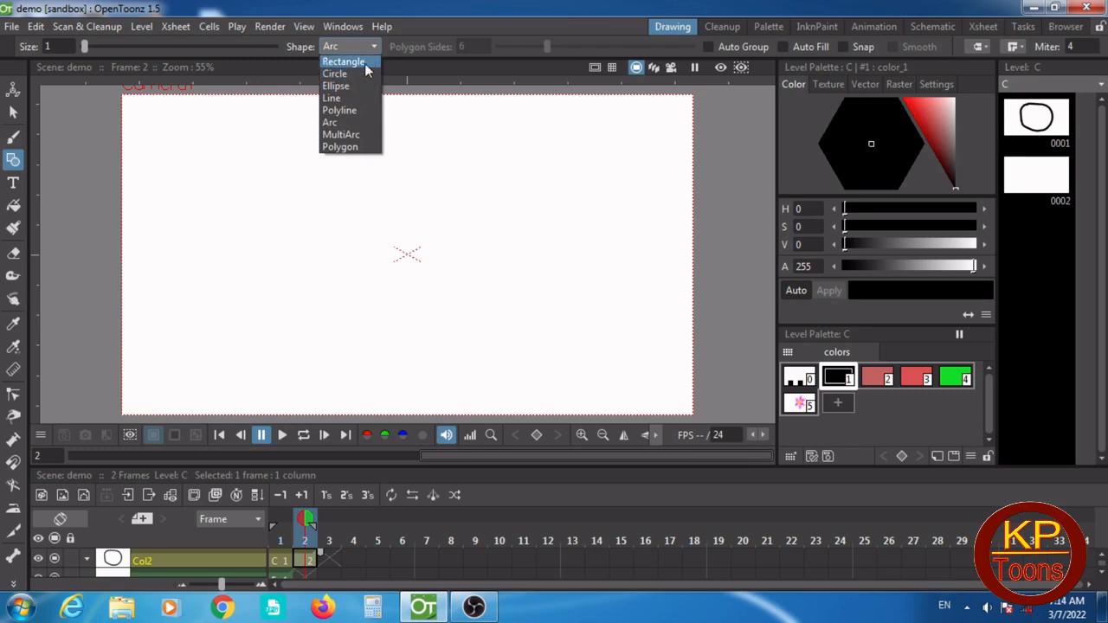
click(365, 62)
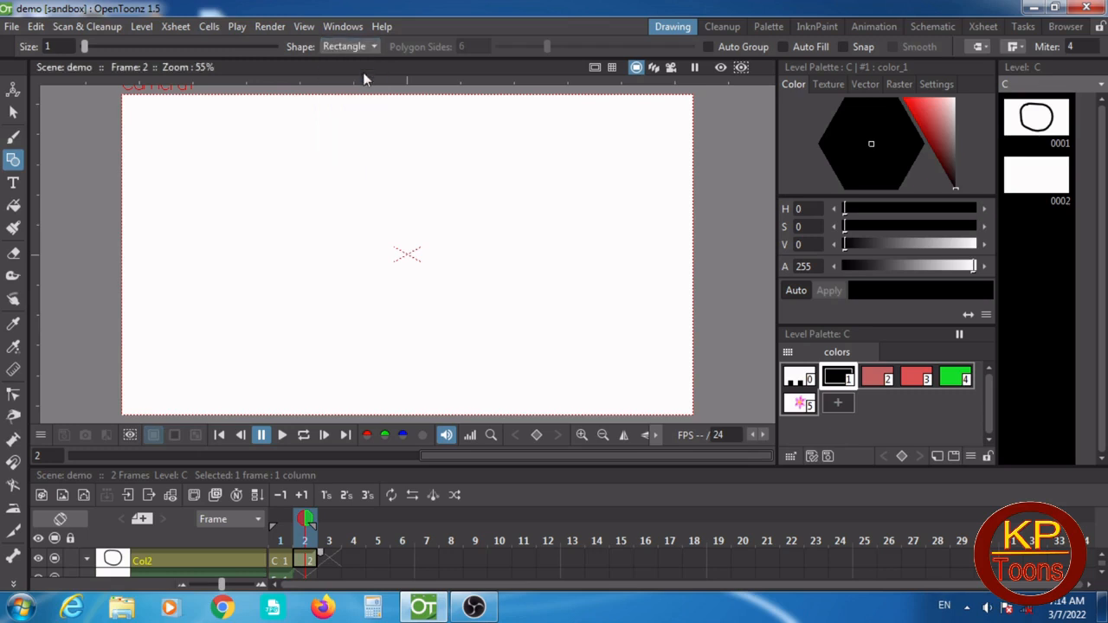
click(90, 45)
click(126, 46)
drag(90, 45, 119, 45)
drag(254, 160, 498, 294)
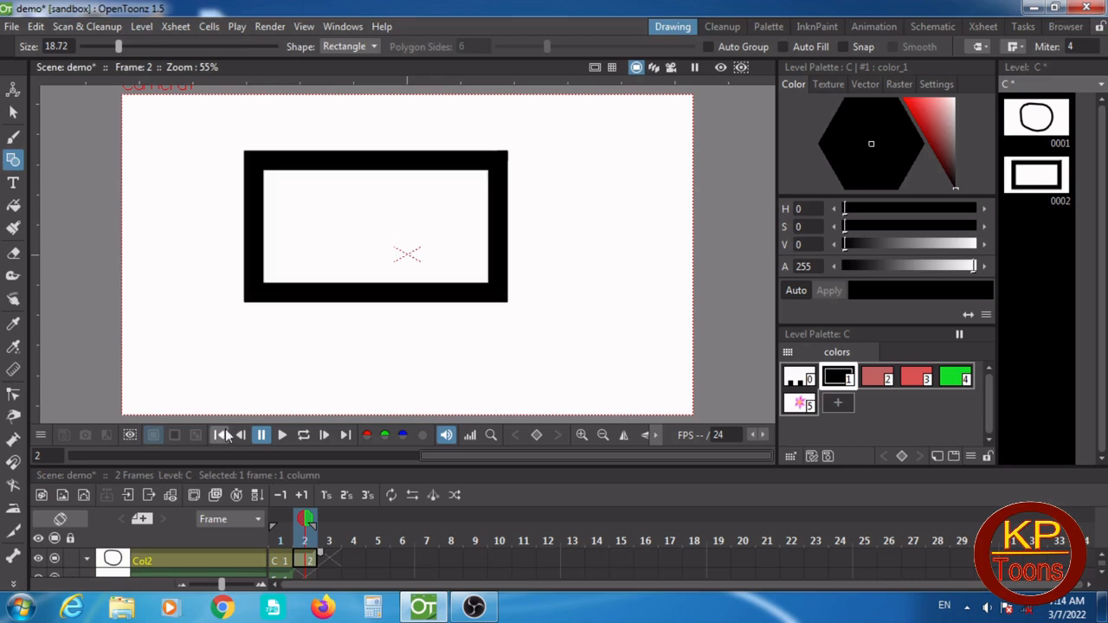
Erase a gap in the rectangle's lower edge and close it with the Tape tool from endpoint to endpoint
click(13, 252)
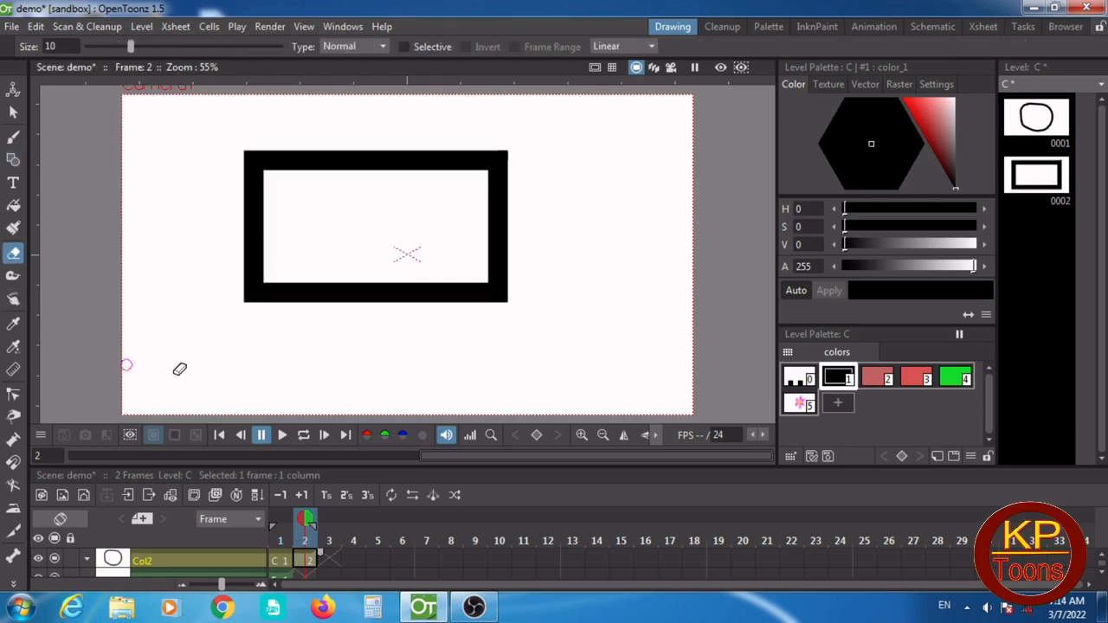
mouse_move(333, 279)
mouse_down()
mouse_move(336, 311)
mouse_move(352, 273)
mouse_move(353, 304)
mouse_move(374, 280)
mouse_move(374, 299)
mouse_move(380, 278)
mouse_move(365, 319)
mouse_move(381, 275)
mouse_move(389, 313)
mouse_move(396, 284)
mouse_move(396, 310)
mouse_move(418, 278)
mouse_move(407, 314)
mouse_move(419, 274)
mouse_move(423, 301)
mouse_move(430, 278)
mouse_move(431, 316)
mouse_move(432, 287)
mouse_up()
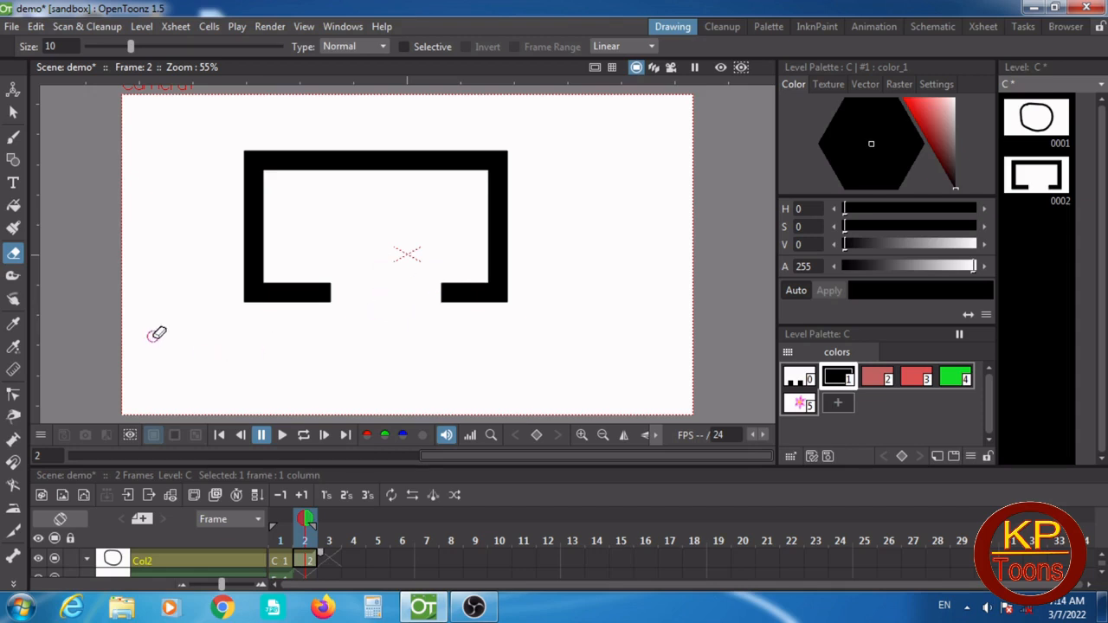
click(14, 276)
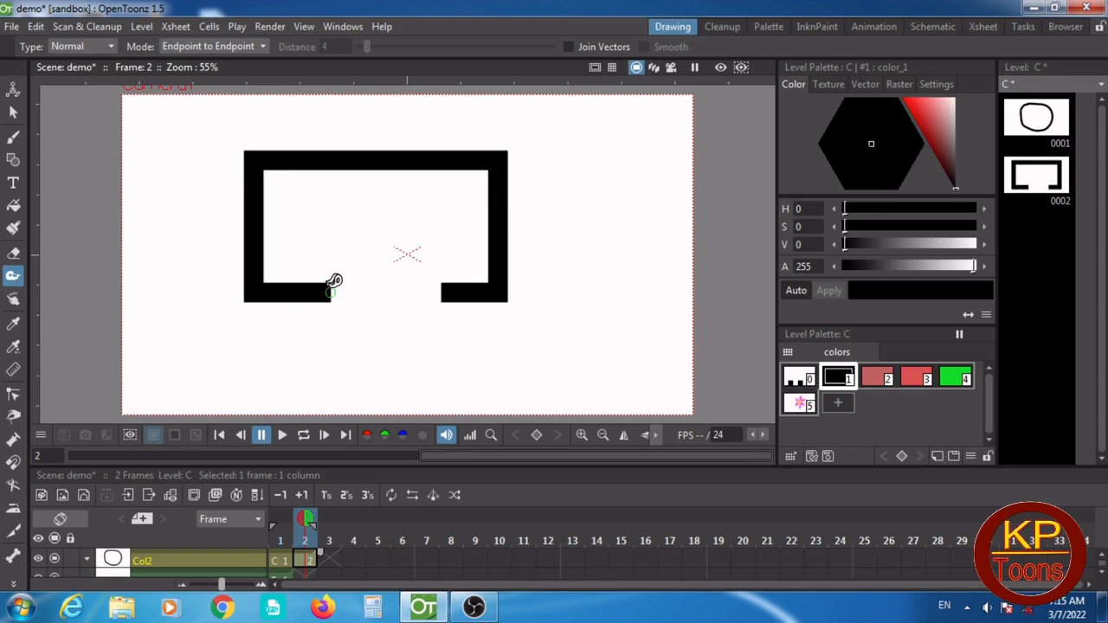
drag(328, 285, 453, 285)
drag(453, 285, 450, 286)
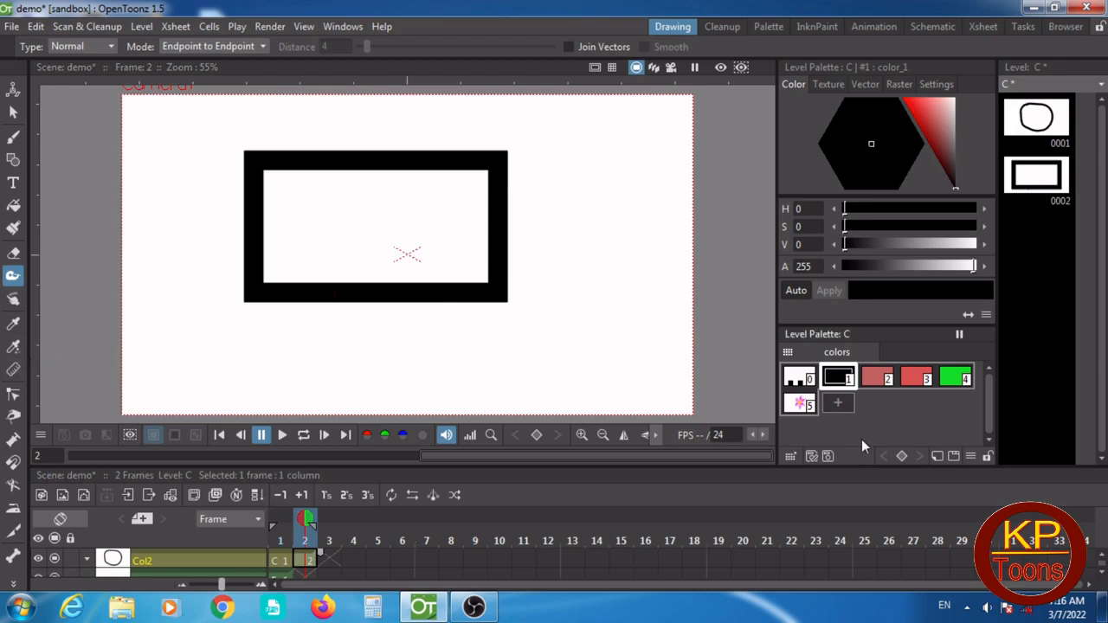
Fill the inside of the rectangle with the green style color_4
click(955, 379)
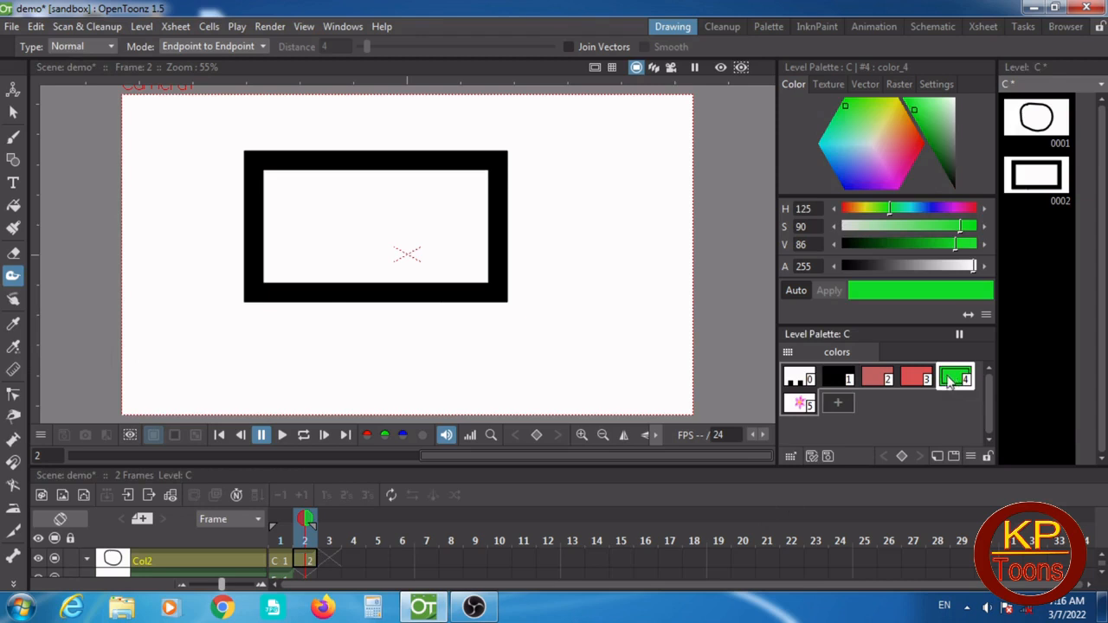
click(13, 205)
click(374, 220)
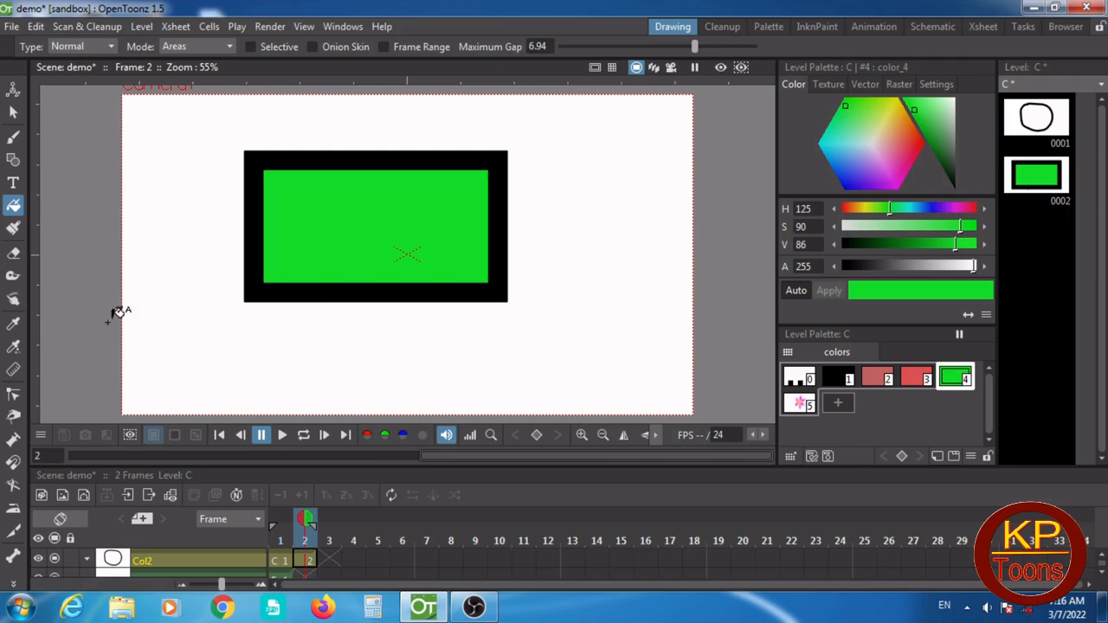
Change the black style color_1 to green by sampling the rectangle's fill with the RGB Picker
click(14, 347)
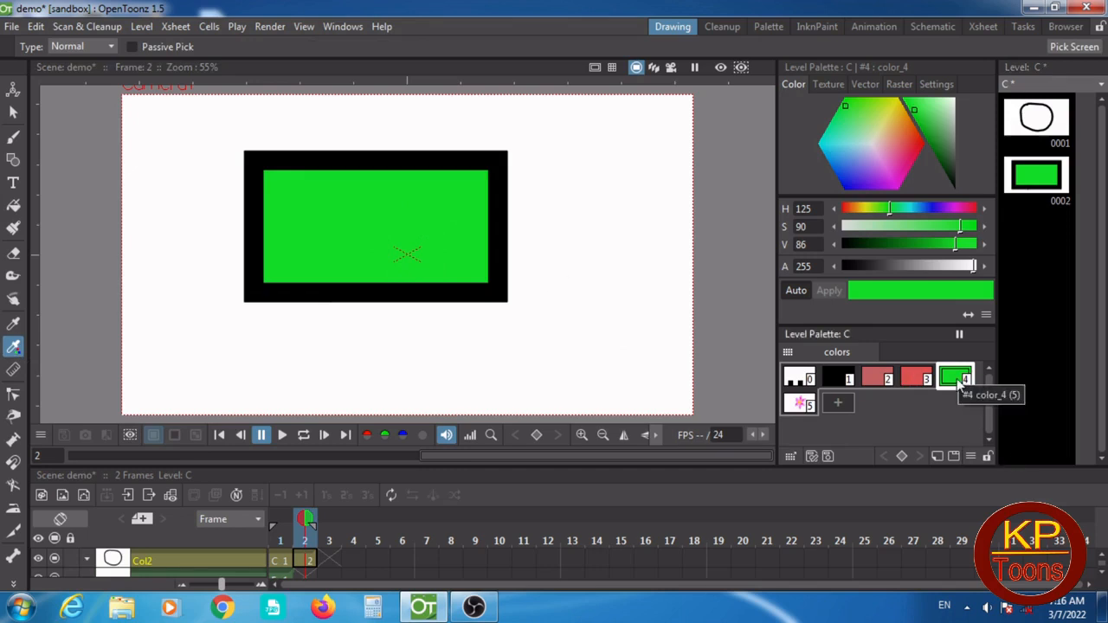
click(833, 373)
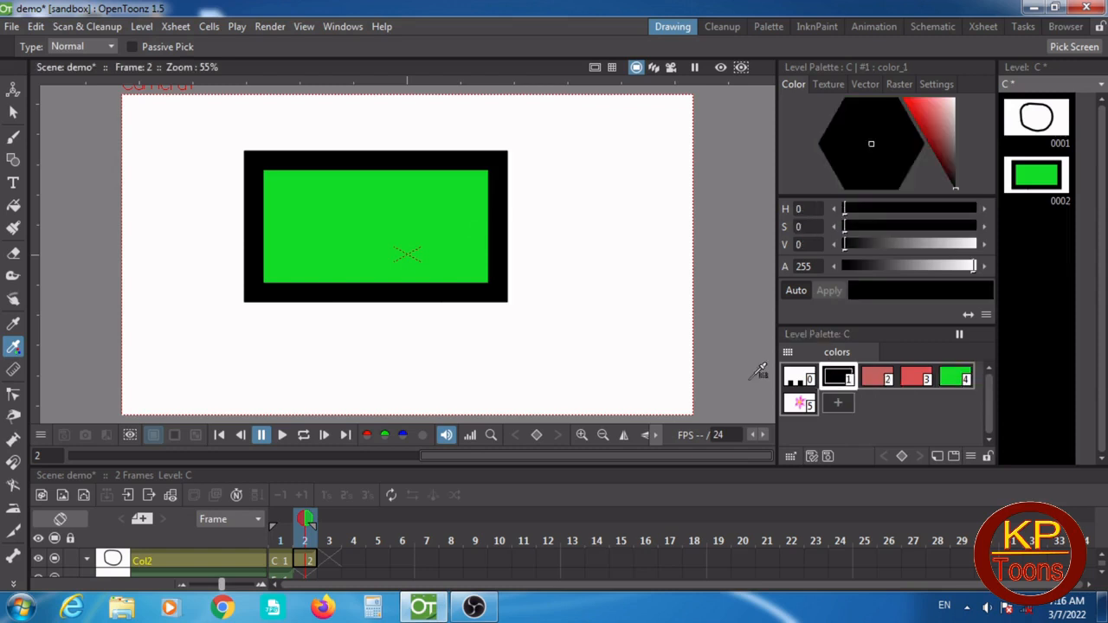
click(427, 210)
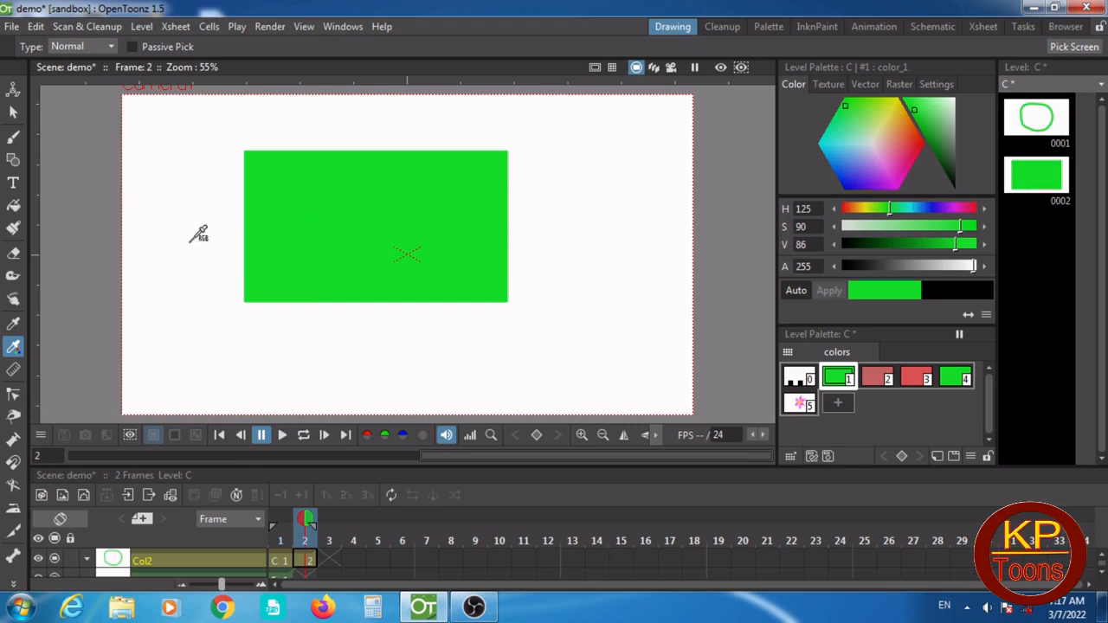
Delete the green rectangle and draw a green circle outline with line size 18.72 in its place
click(13, 111)
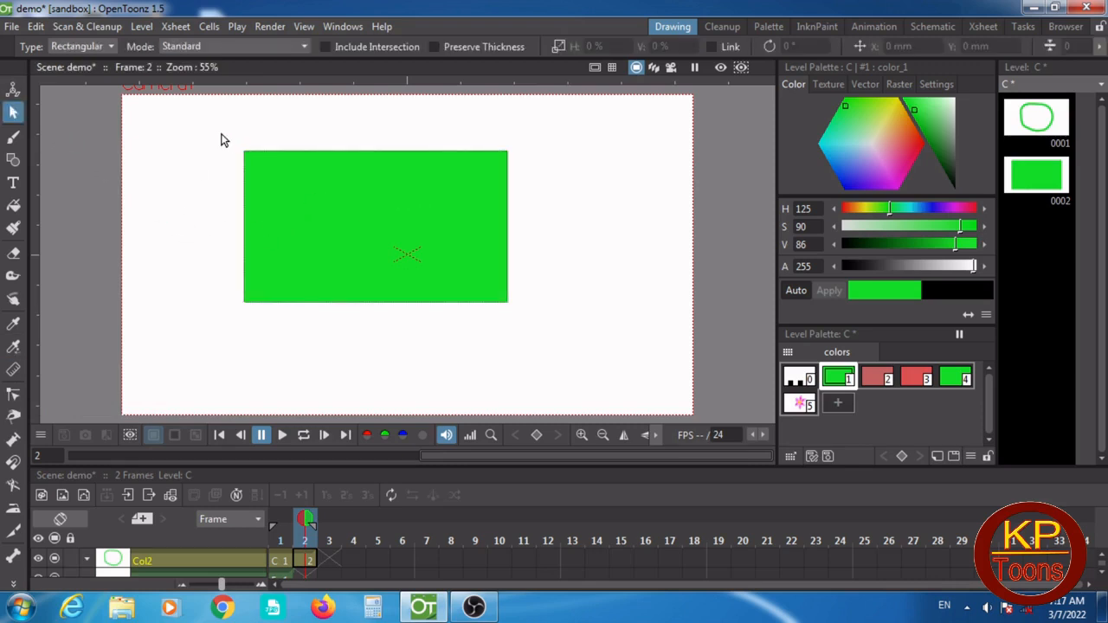
drag(222, 134, 571, 317)
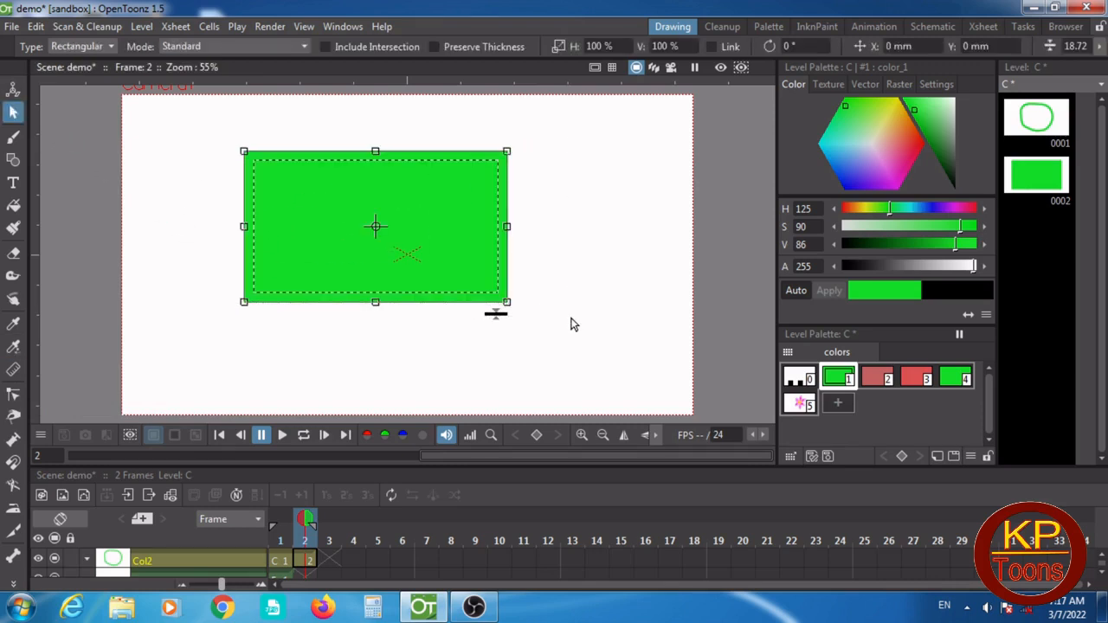
key(Delete)
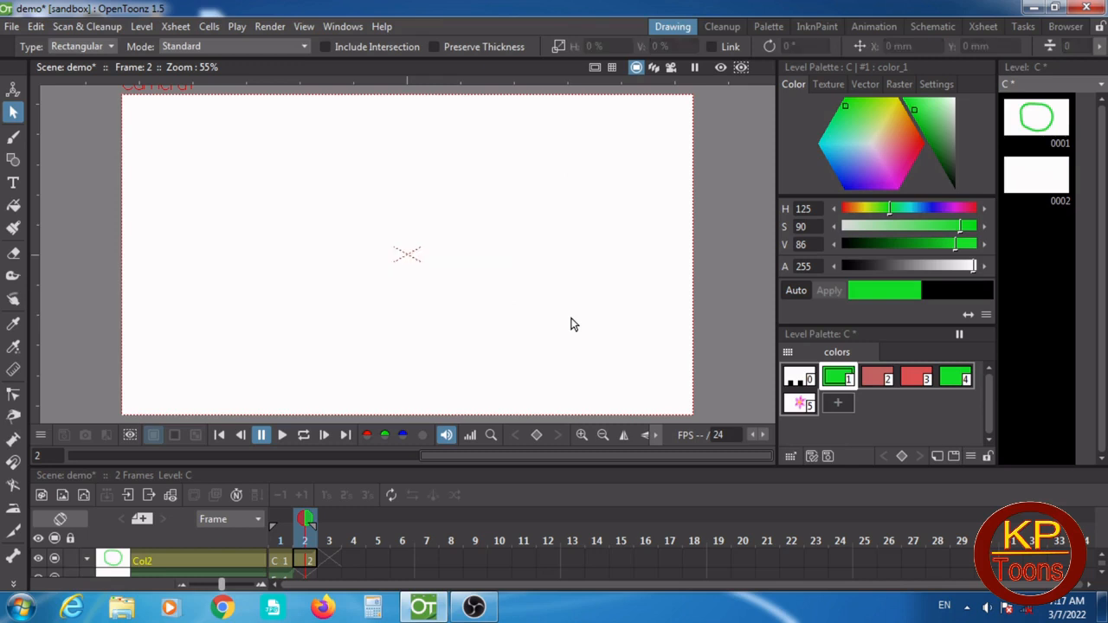
key(g)
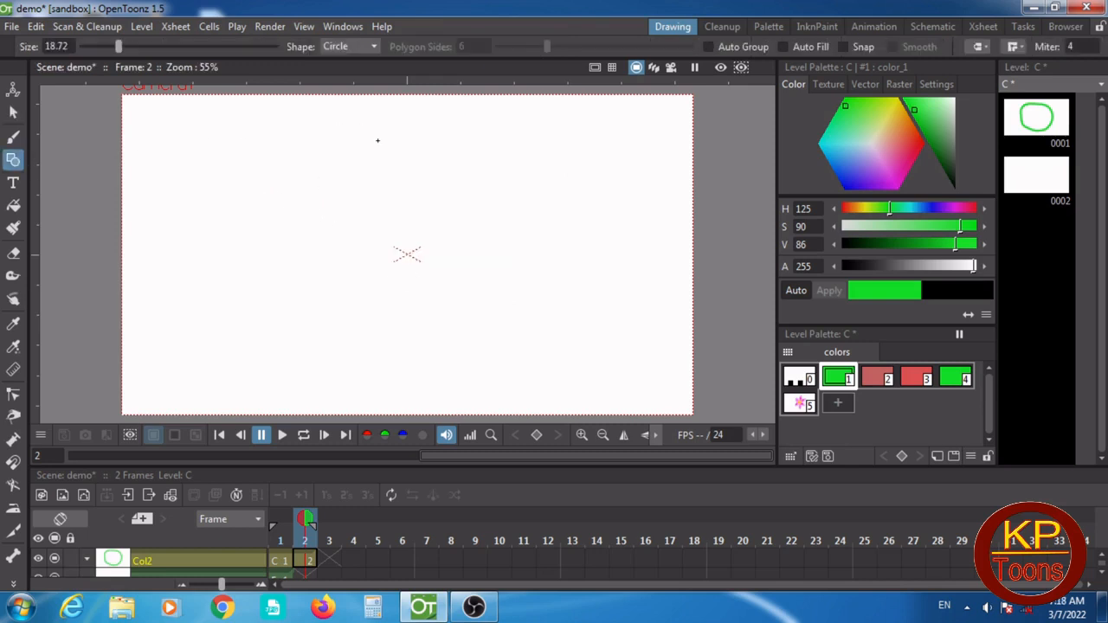
drag(359, 226, 439, 275)
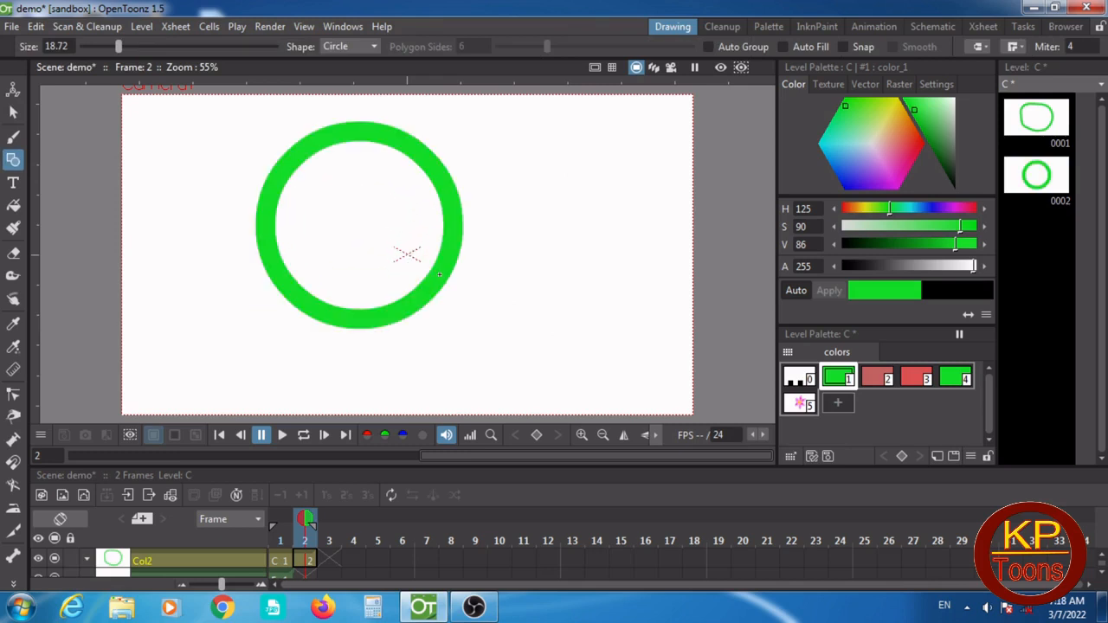
With the Control Point Editor, pull the circle's upper-left point outward and adjust the adjoining handles to straighten the left side
click(14, 396)
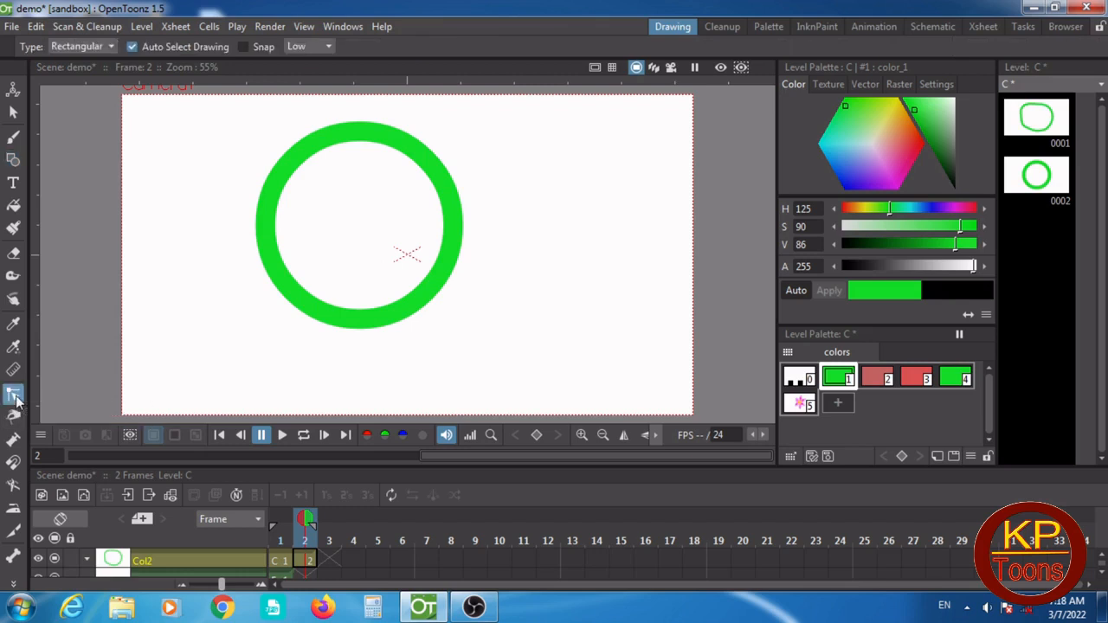
click(275, 271)
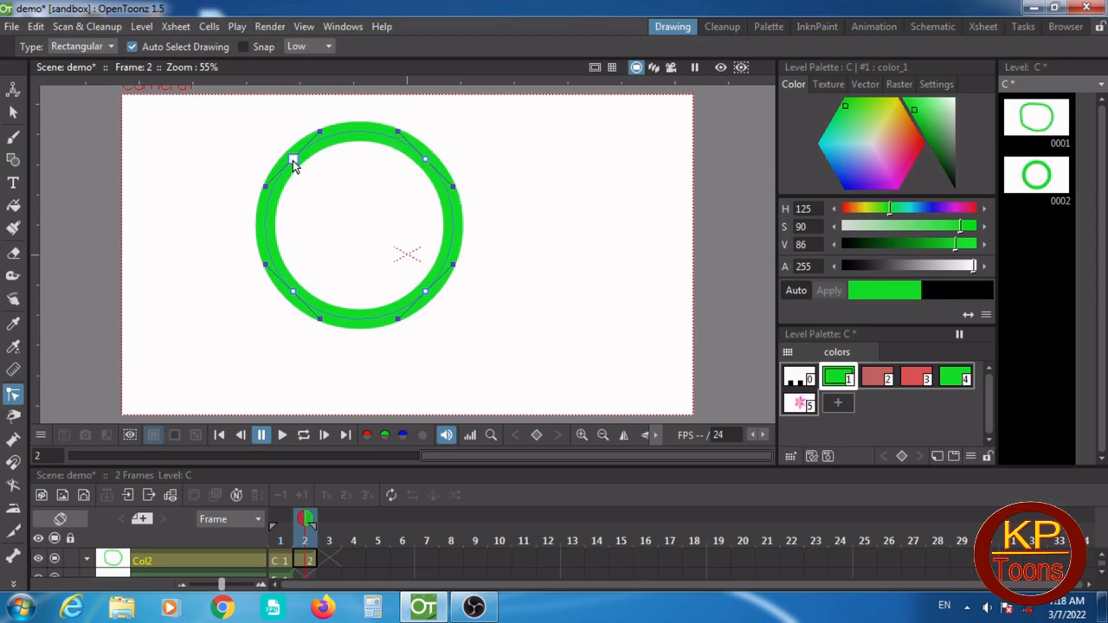
drag(294, 162, 223, 149)
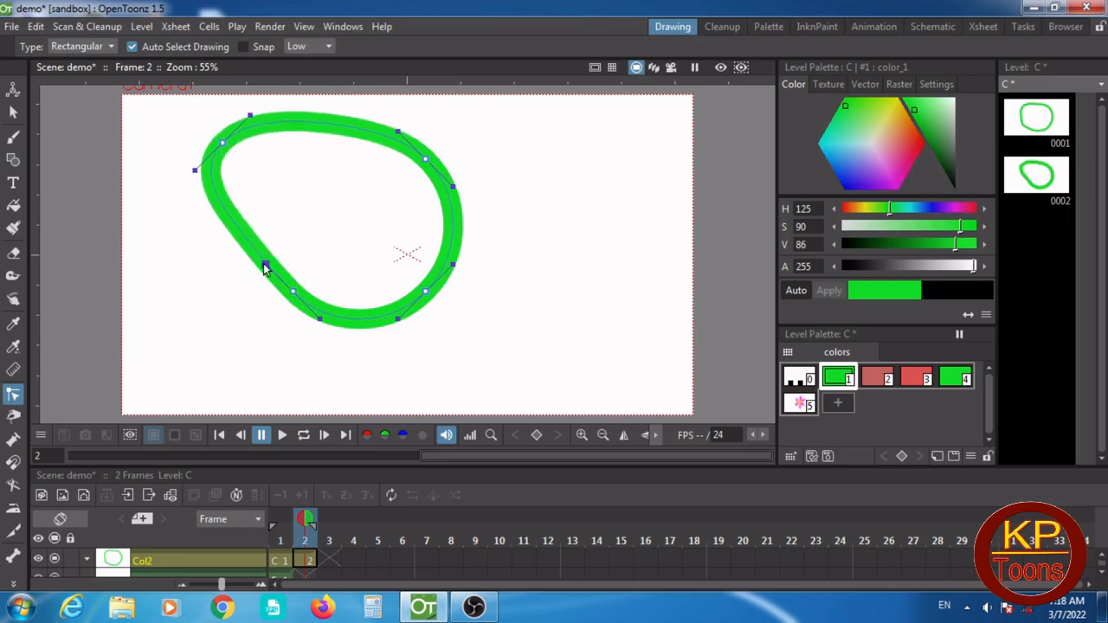
drag(264, 266, 253, 304)
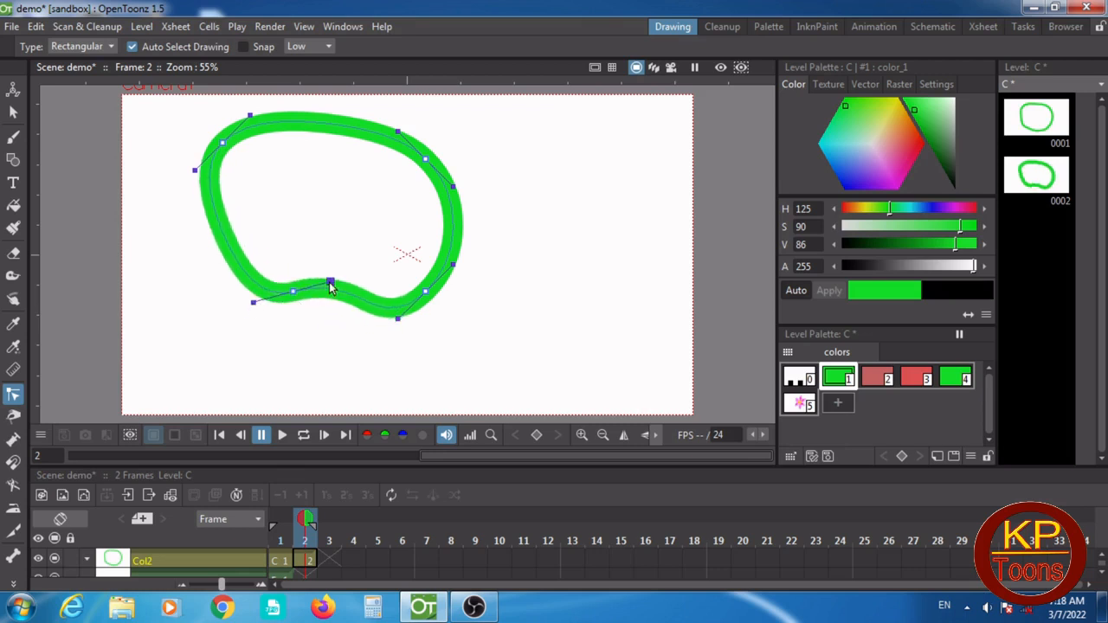
drag(330, 286, 312, 329)
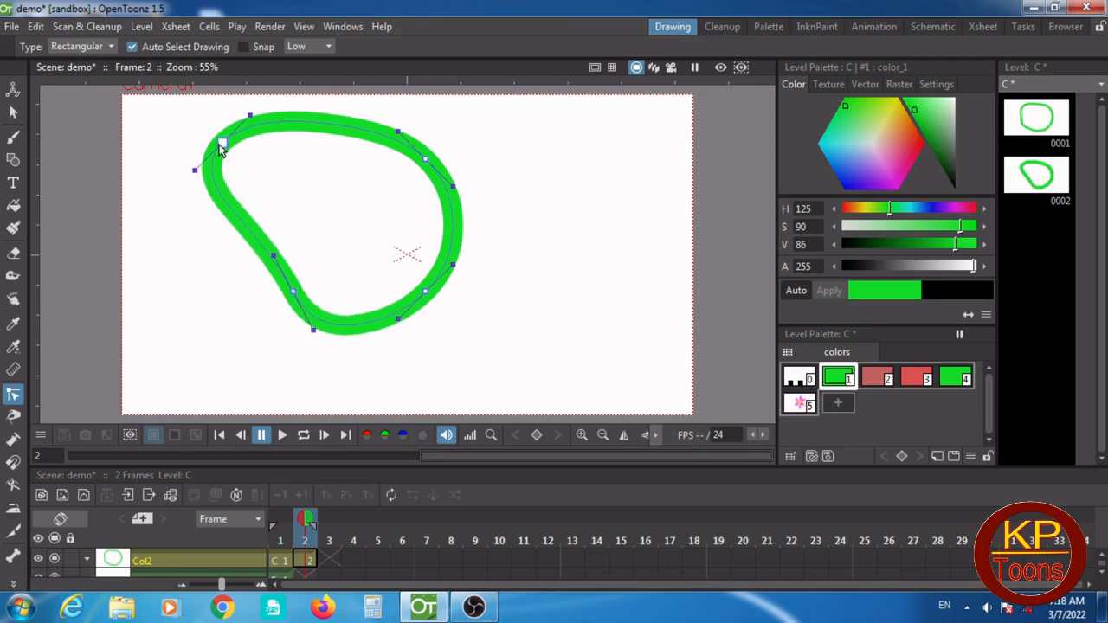
drag(196, 171, 242, 186)
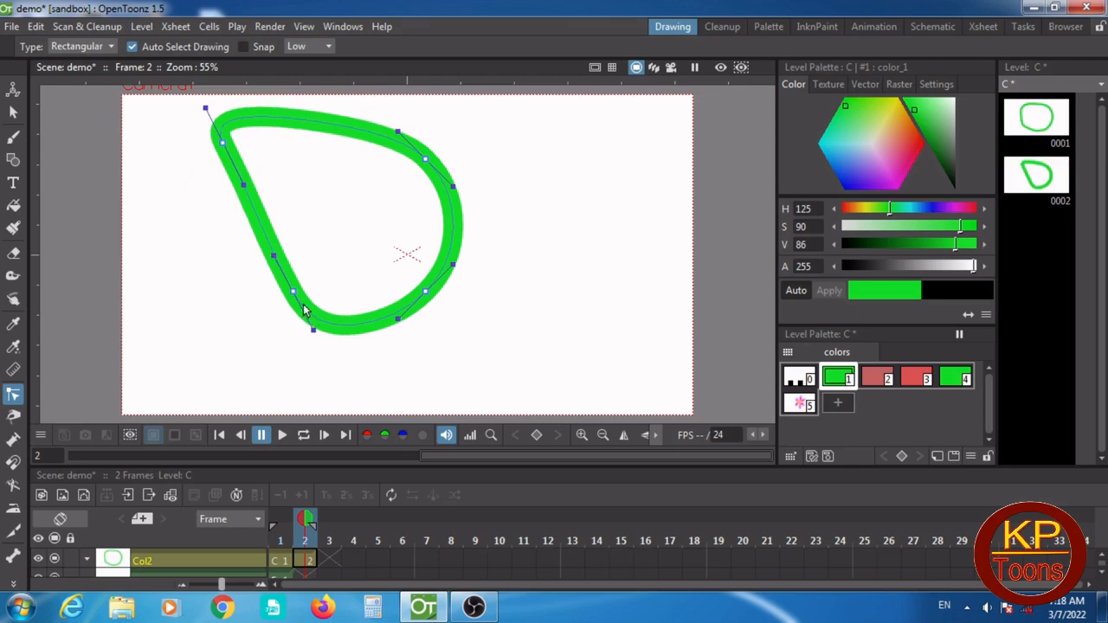
Move the shape's lower-left point down and outward, straighten its handle, and pull the lower-right point inward
drag(294, 294, 256, 331)
drag(278, 366, 251, 376)
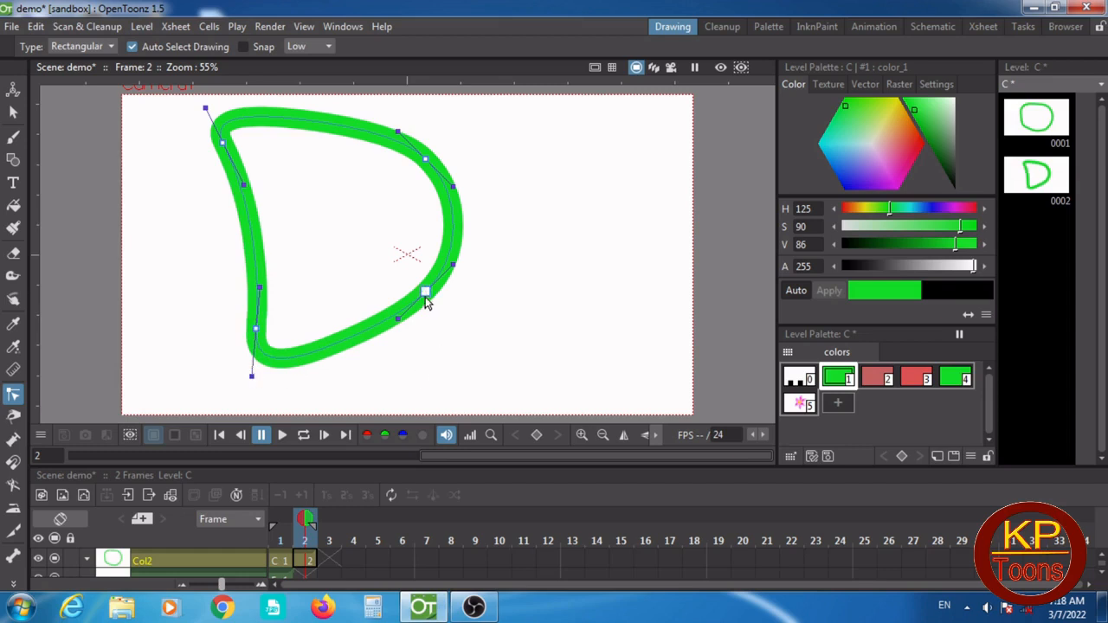
mouse_move(425, 299)
mouse_down()
mouse_move(383, 262)
mouse_move(412, 233)
mouse_move(412, 245)
mouse_move(411, 230)
mouse_up()
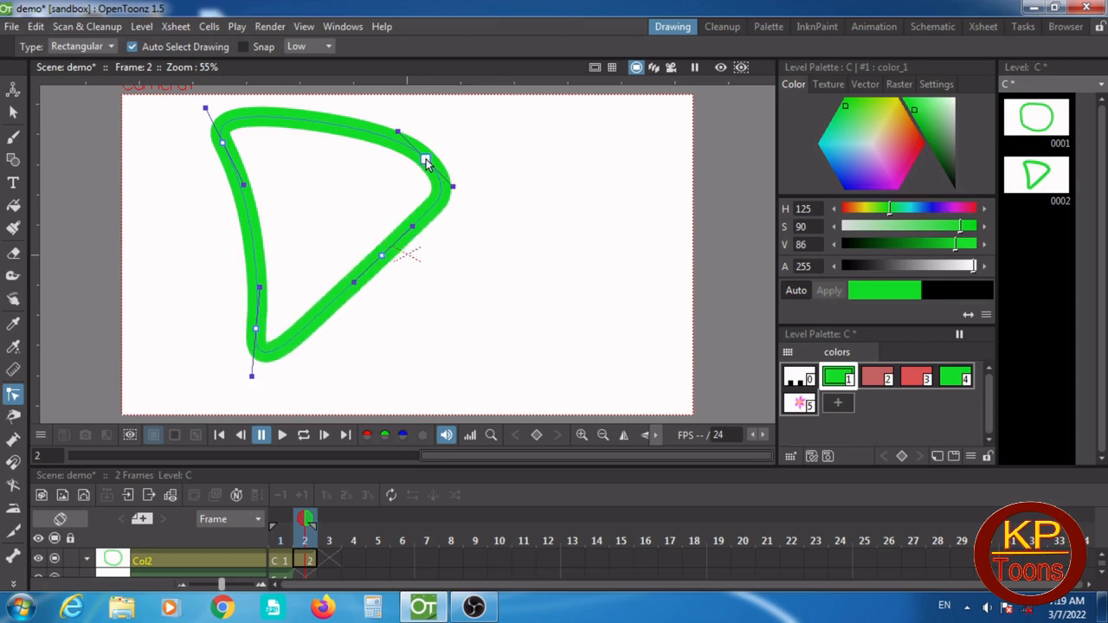
Reshape the upper-right corner and adjust the upper and left-side handles to form a rounded triangle, leaving the curve deselected
mouse_move(425, 161)
mouse_down()
mouse_move(431, 137)
mouse_move(470, 149)
mouse_move(481, 132)
mouse_up()
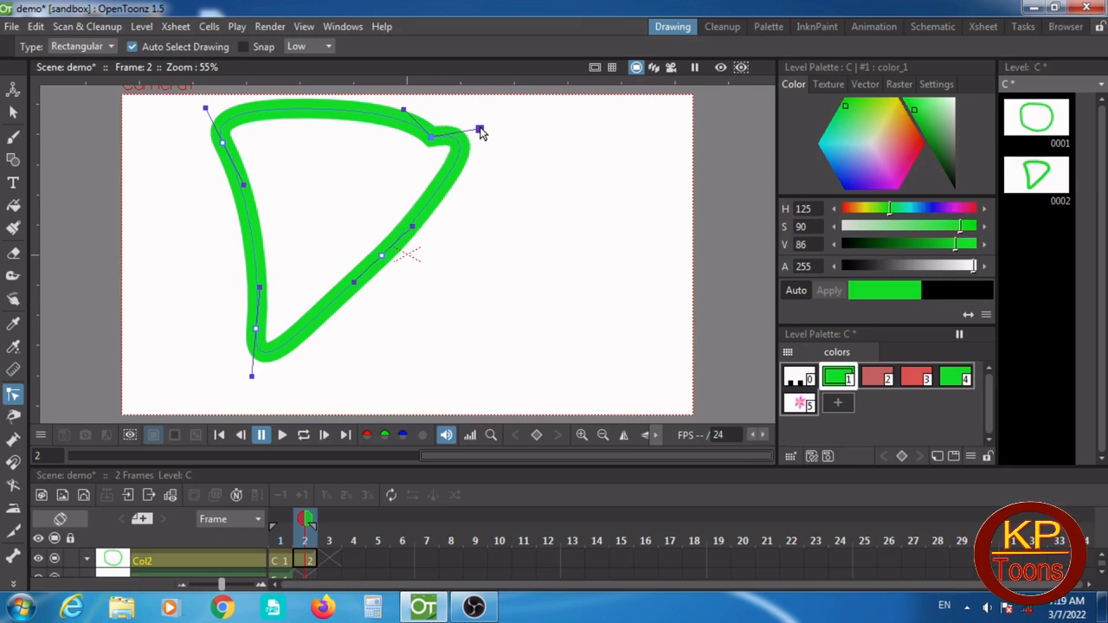
drag(404, 111, 390, 138)
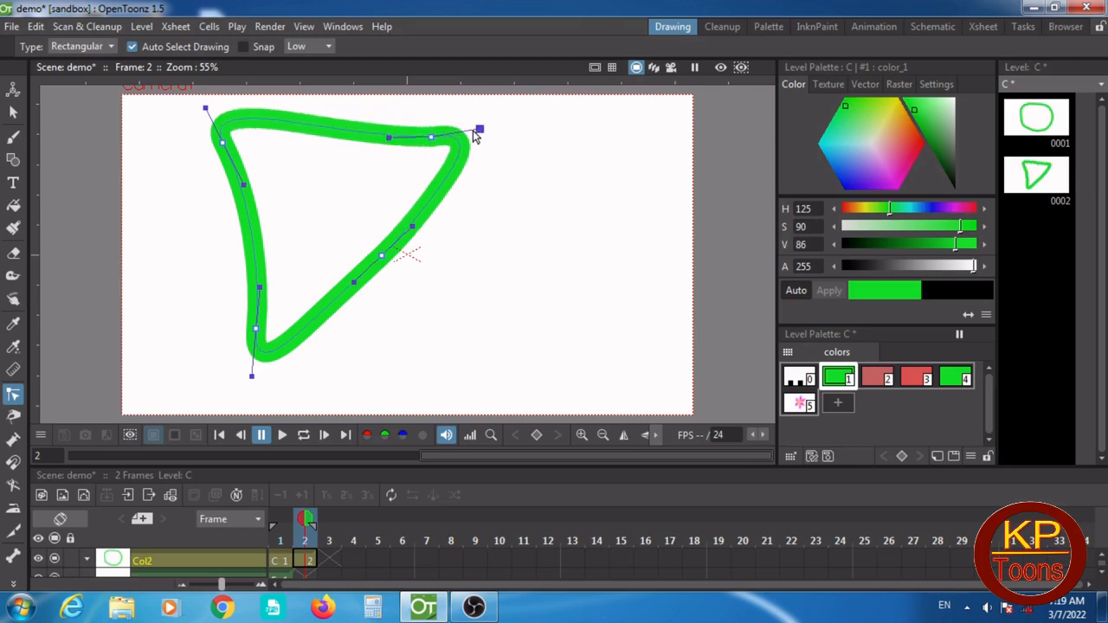
drag(480, 129, 481, 142)
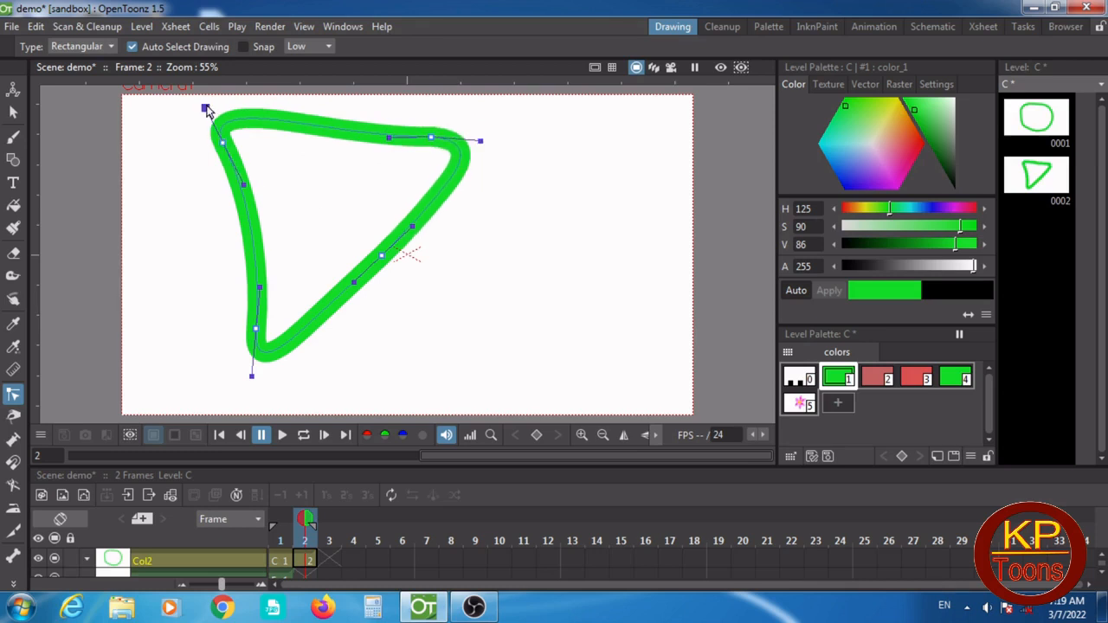
drag(205, 109, 219, 107)
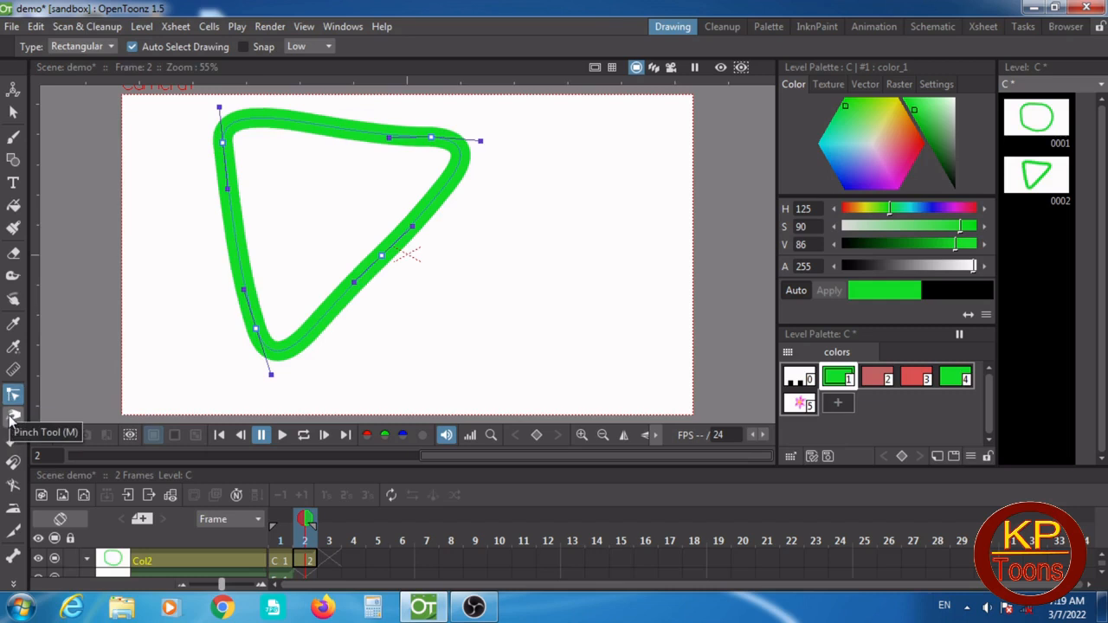
click(170, 144)
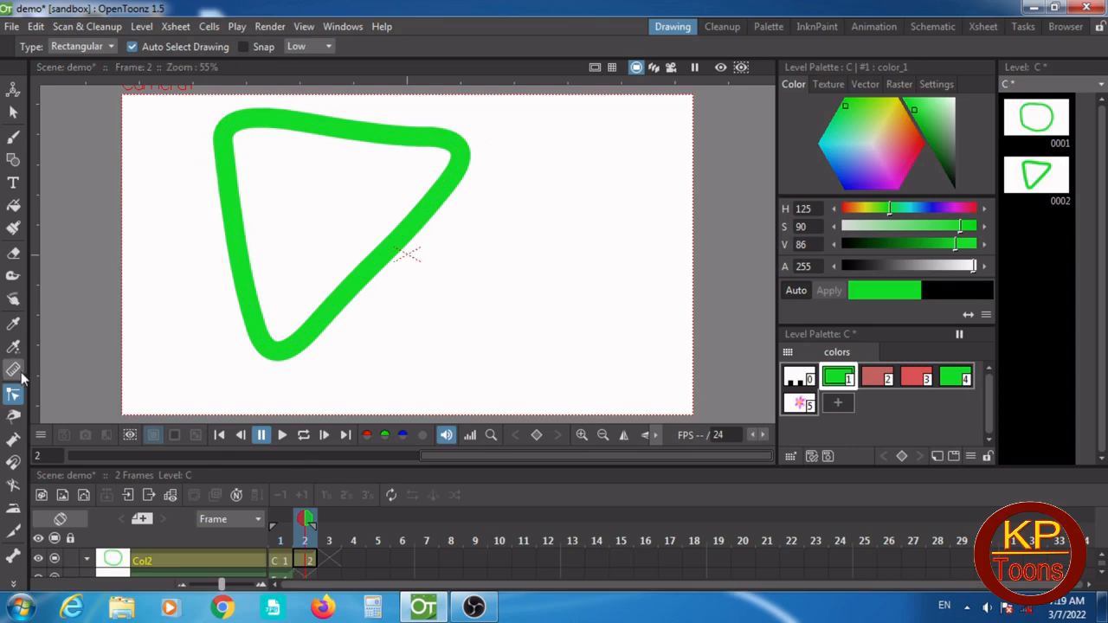
With the Pinch tool, pull the rounded triangle's left side, diagonal side and the notch's edge outward to deform the outline
click(13, 418)
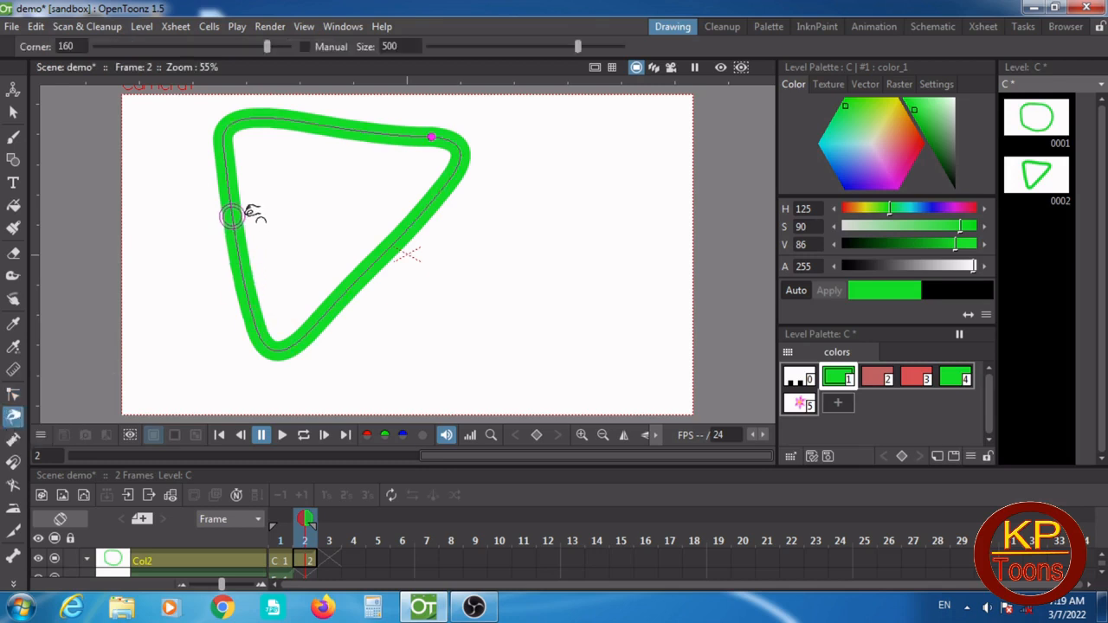
drag(232, 219, 153, 223)
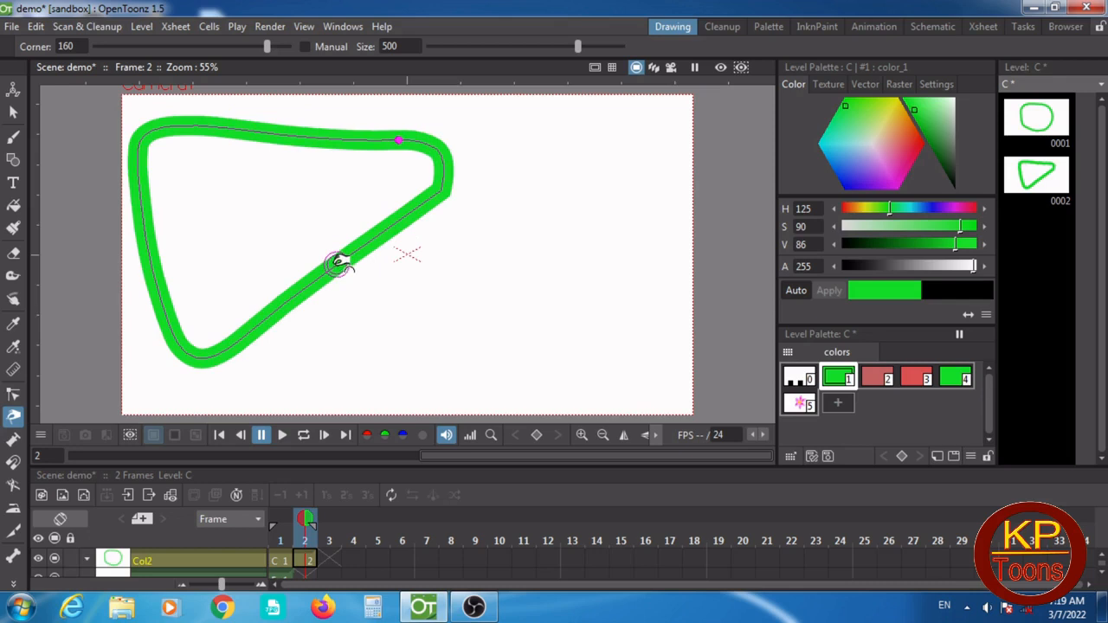
mouse_move(342, 262)
mouse_down()
mouse_move(371, 279)
mouse_move(561, 322)
mouse_move(587, 286)
mouse_up()
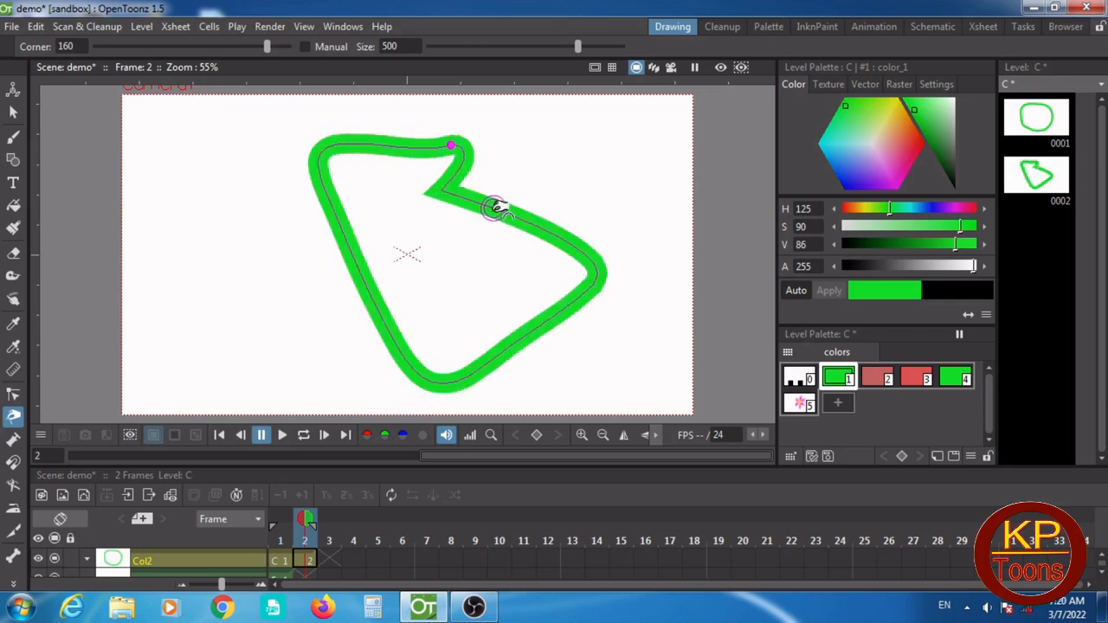
drag(497, 206, 533, 115)
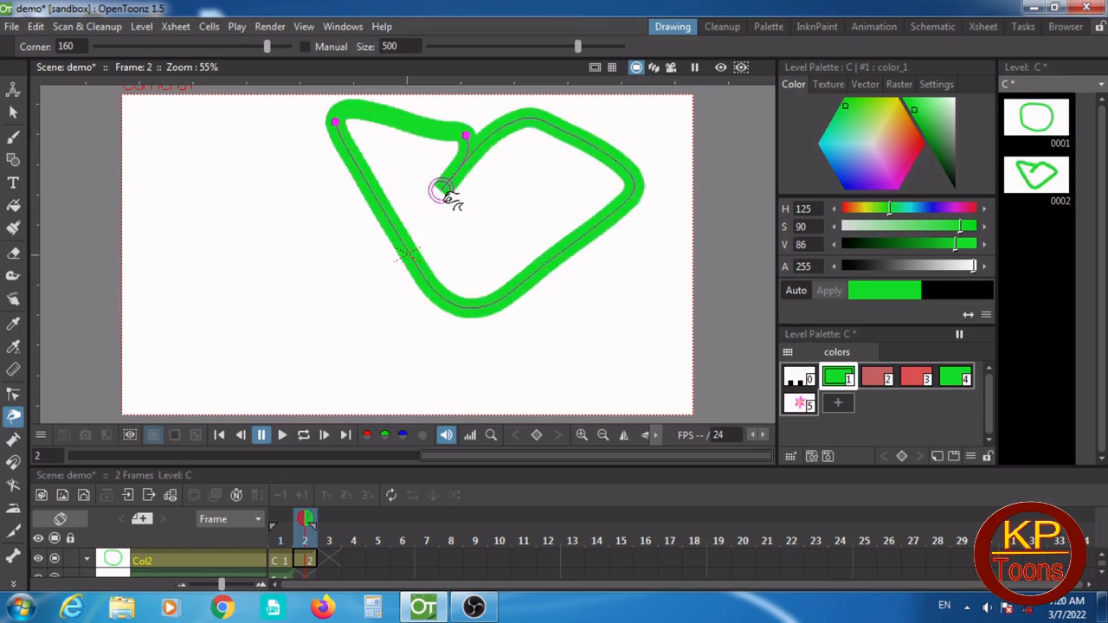
drag(408, 217, 256, 250)
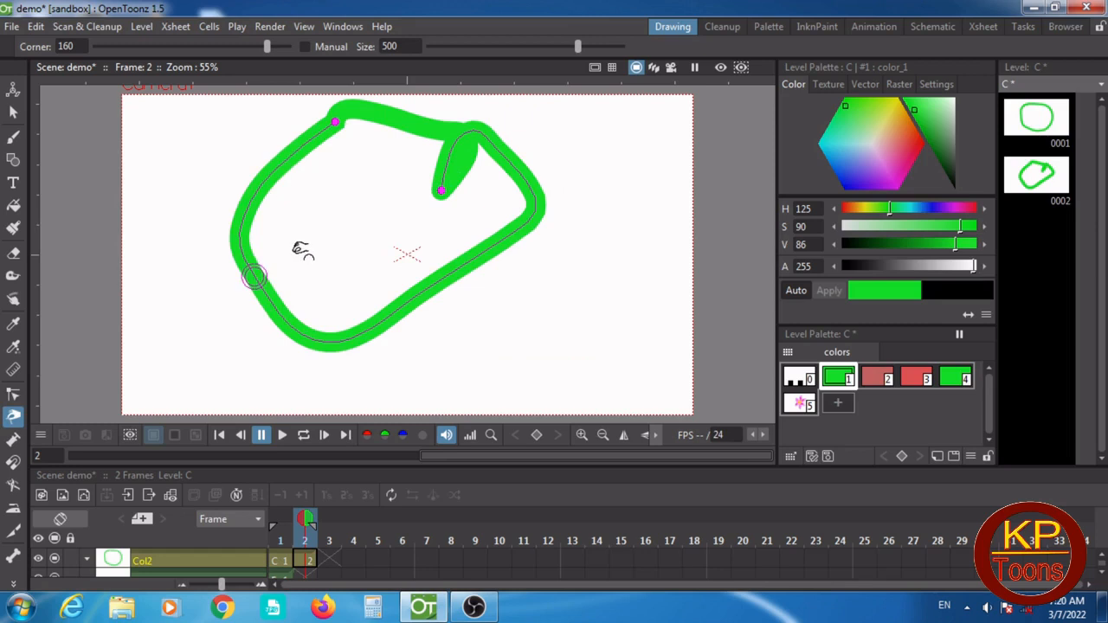
Delete the deformed shape and draw a small green circle outline with line size 18.72 in the canvas's upper-left area
click(13, 112)
drag(232, 108, 606, 372)
key(Delete)
key(g)
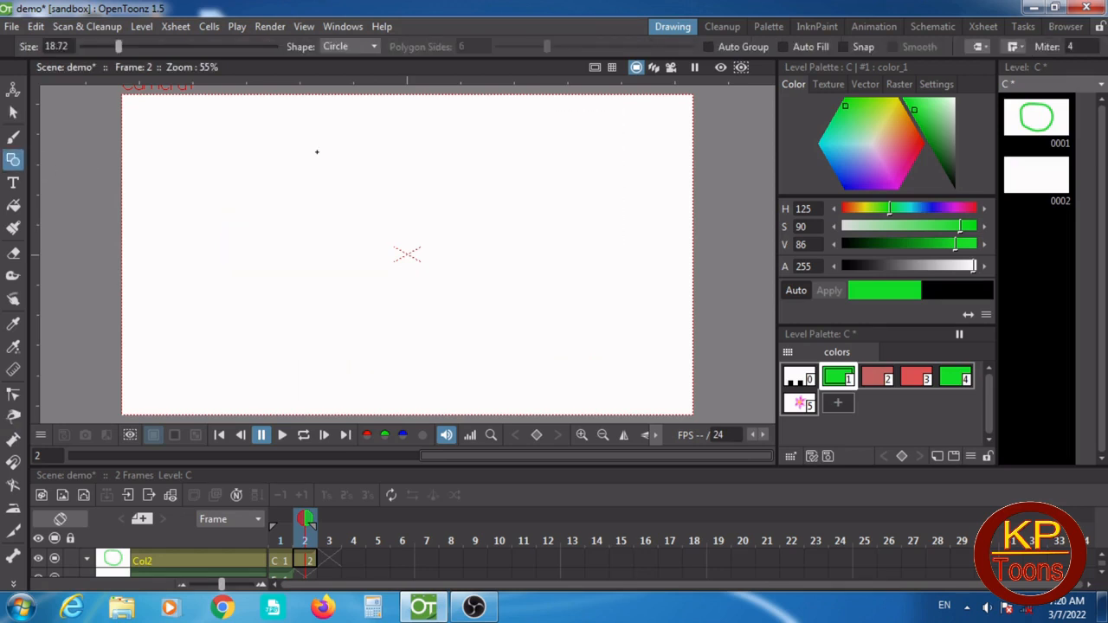
mouse_move(324, 183)
mouse_down()
mouse_move(410, 250)
mouse_move(403, 217)
mouse_move(373, 198)
mouse_up()
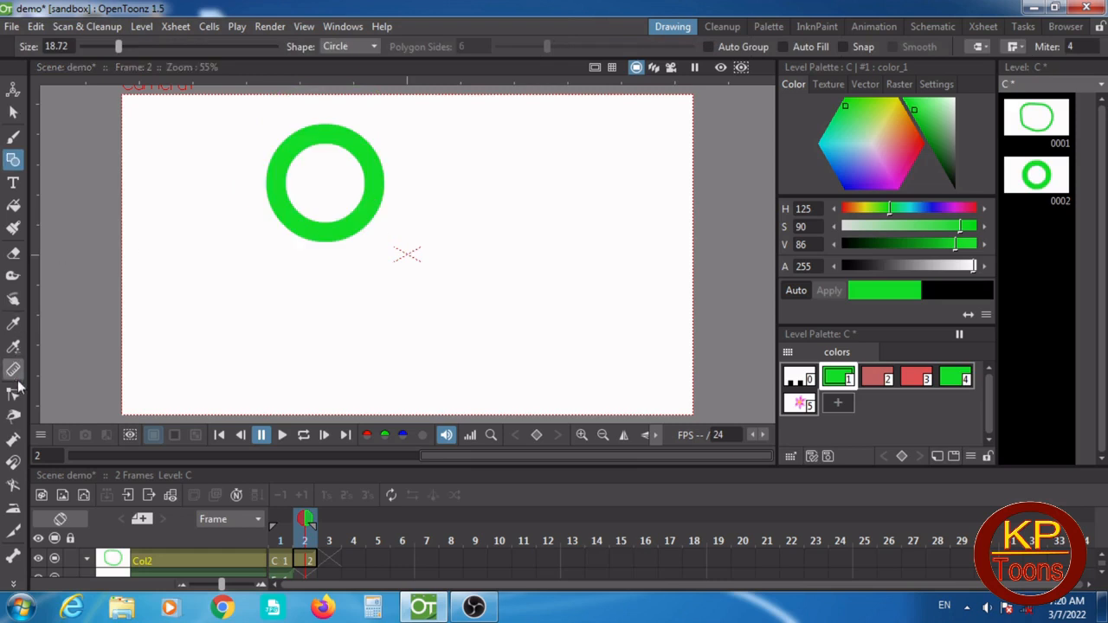
With the Pump tool, vary the ring's line thickness, thinning its lower, upper-left and left portions and strongly thickening its upper-right portion
click(13, 440)
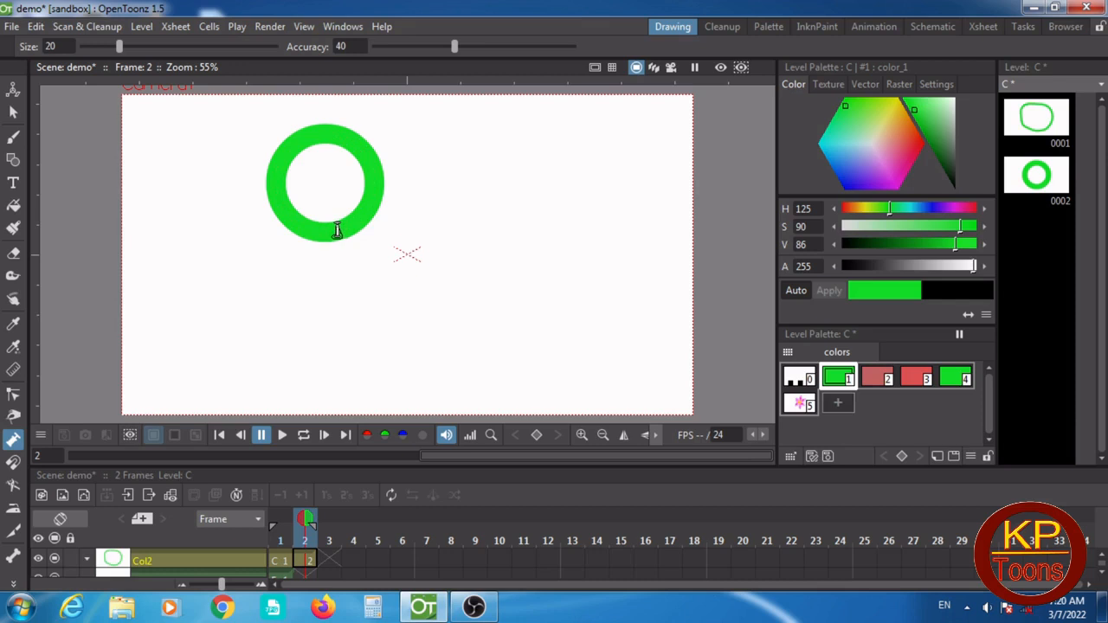
drag(337, 230, 335, 177)
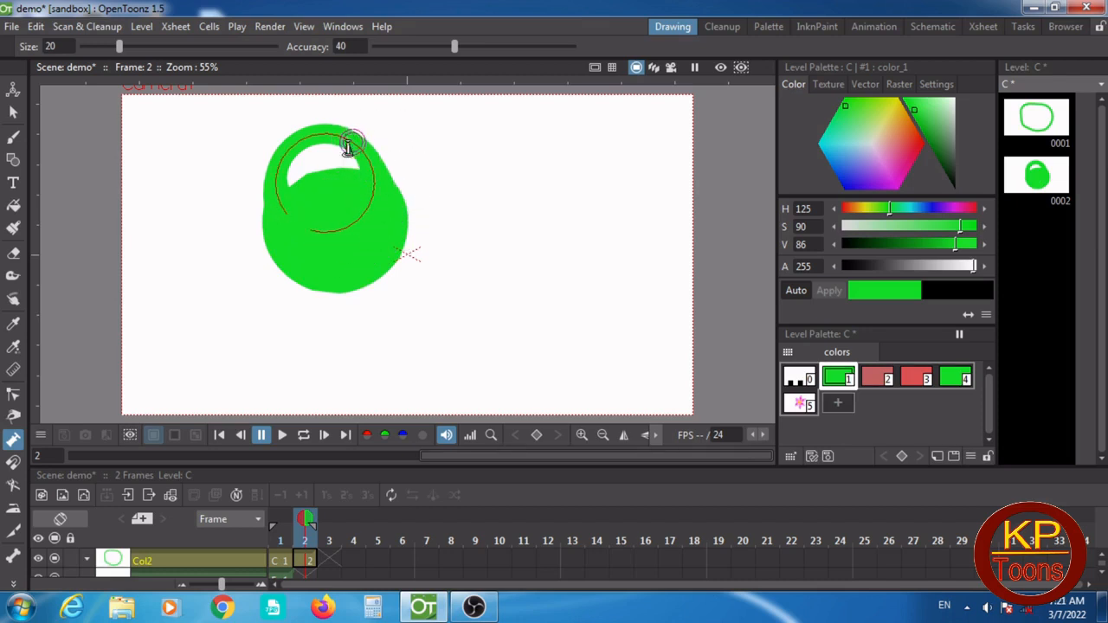
drag(334, 216, 371, 386)
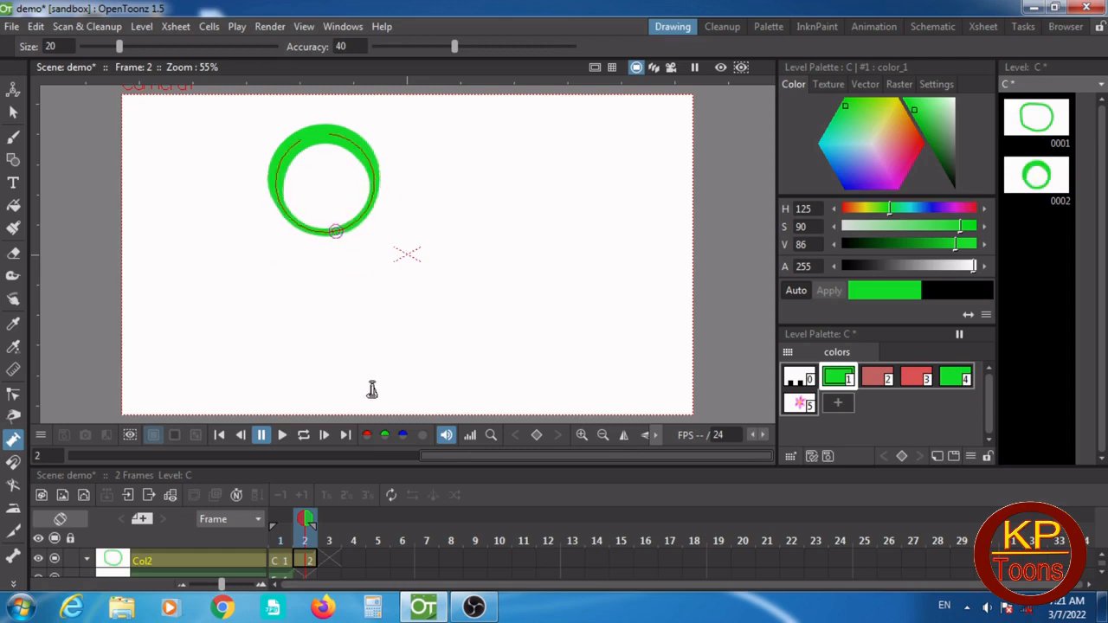
drag(306, 130, 315, 173)
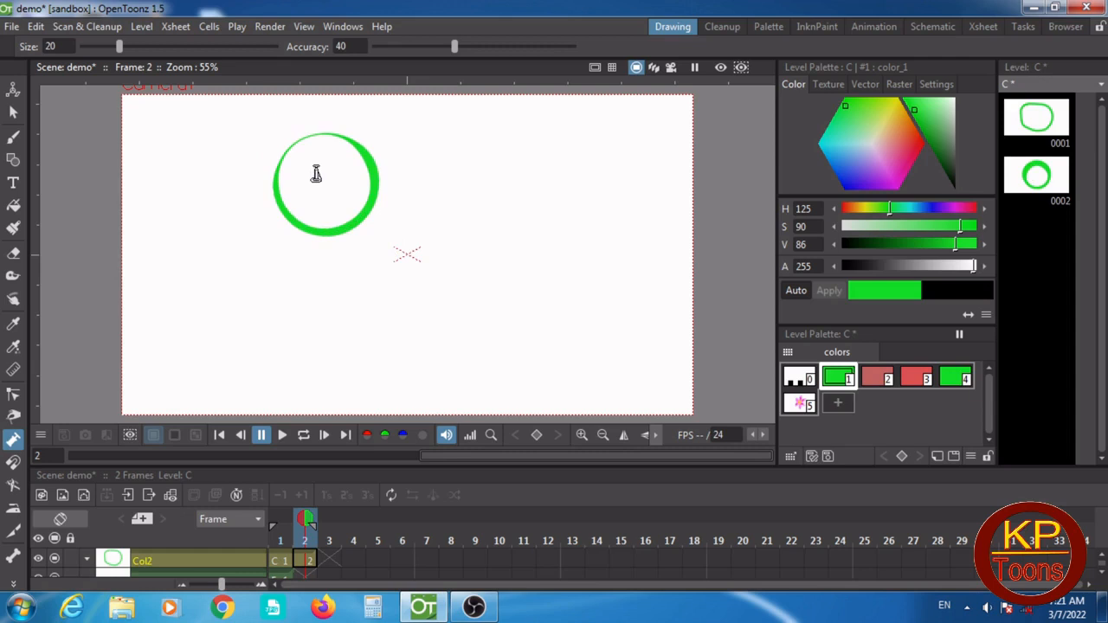
mouse_move(315, 173)
mouse_down()
mouse_move(298, 65)
mouse_move(299, 168)
mouse_up()
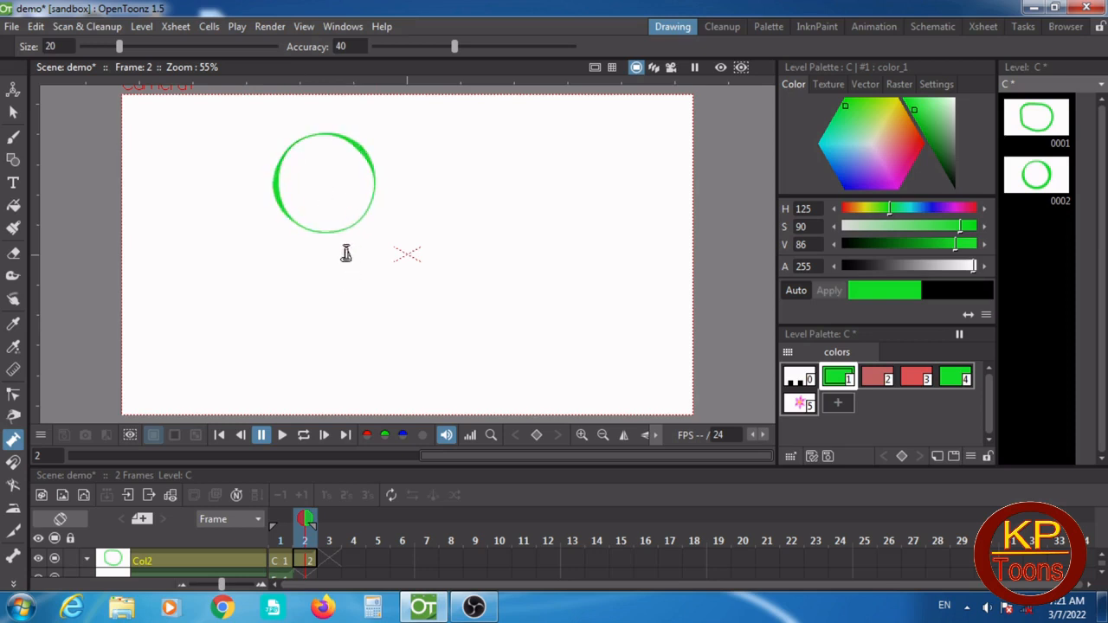
mouse_move(288, 182)
mouse_down()
mouse_move(420, 168)
mouse_move(250, 175)
mouse_move(243, 201)
mouse_up()
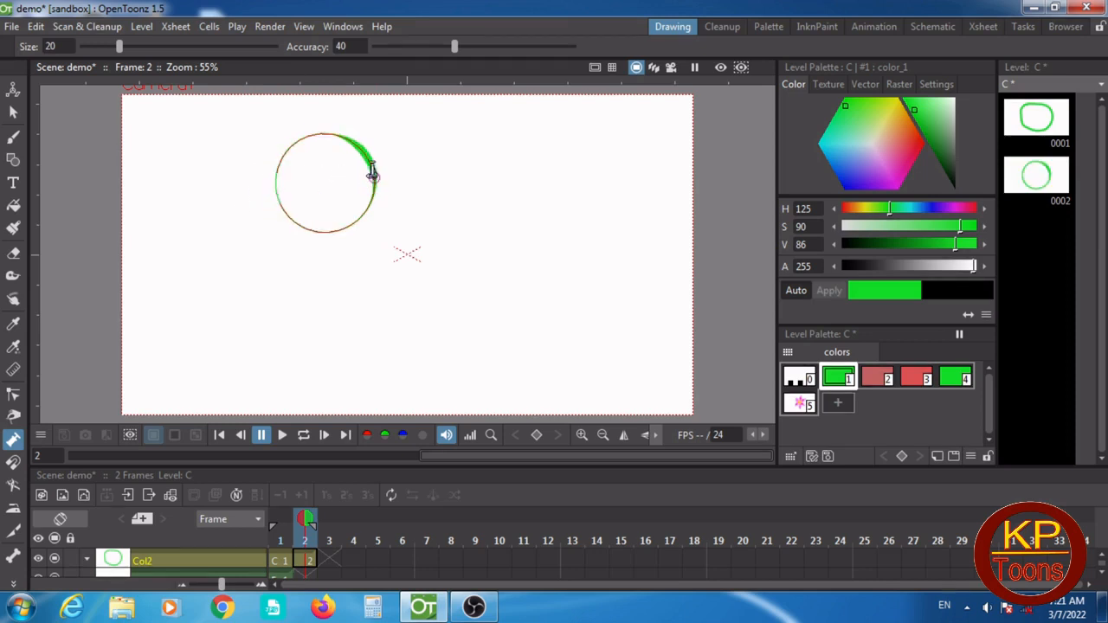
drag(373, 147, 463, 104)
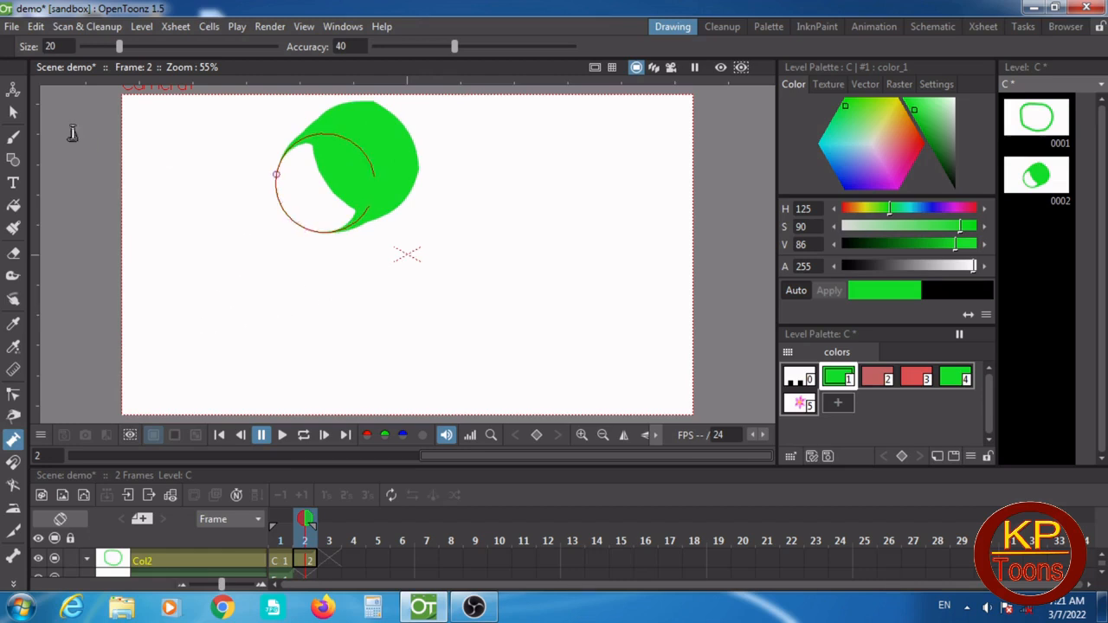
Delete the pumped ring and draw a larger green circle outline with line size 18.72 left of the canvas centre
click(13, 112)
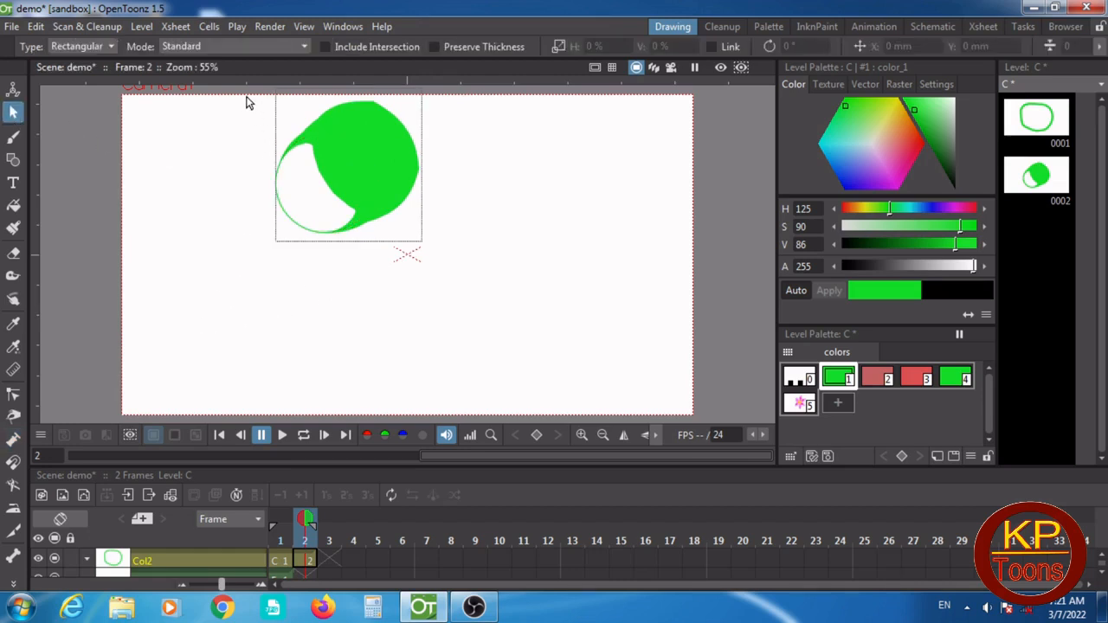
drag(247, 94, 509, 304)
drag(258, 94, 492, 318)
click(367, 197)
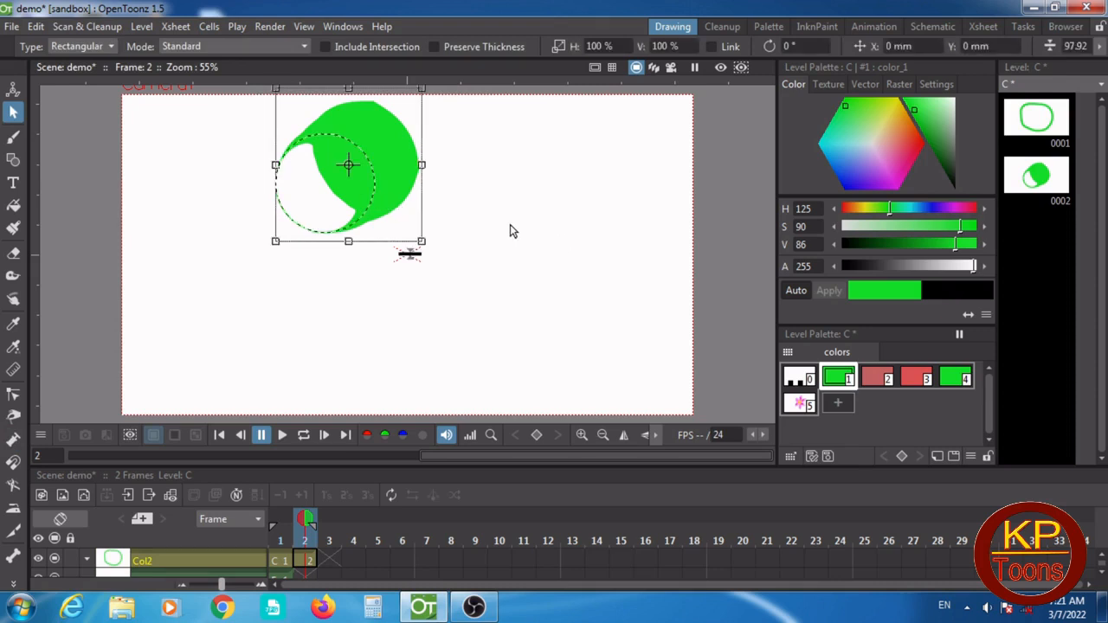
key(Delete)
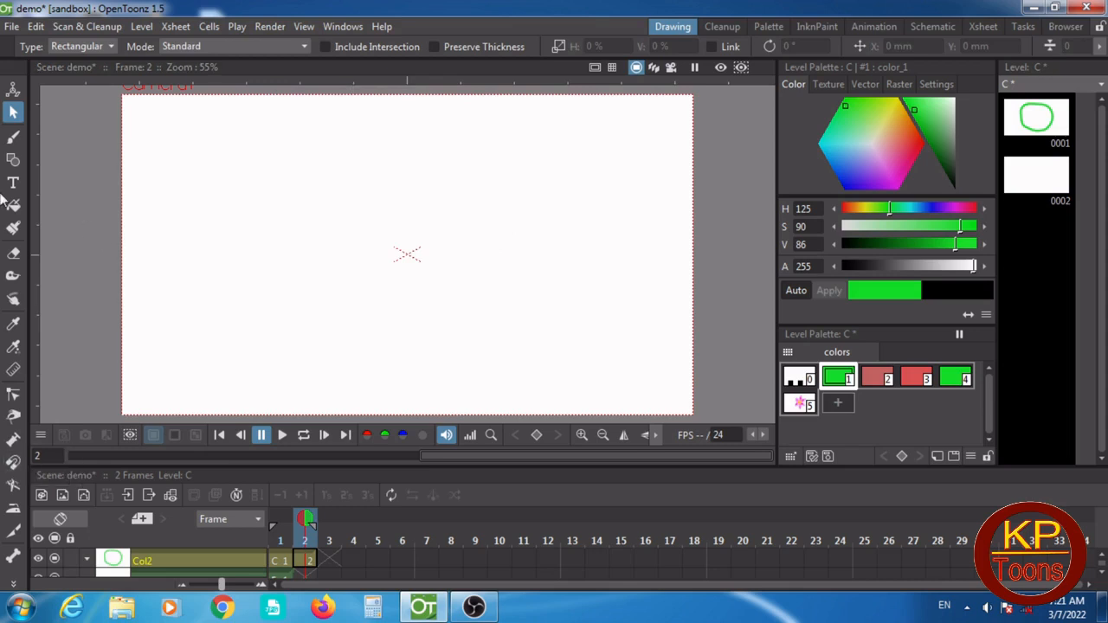
click(13, 159)
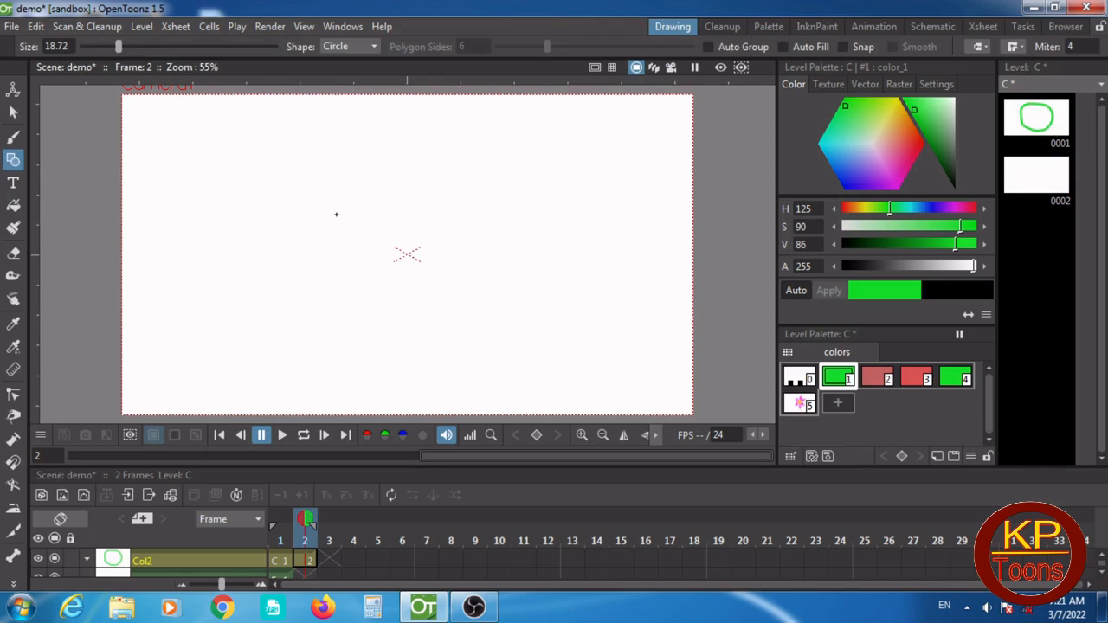
mouse_move(360, 231)
mouse_down()
mouse_move(508, 314)
mouse_move(447, 285)
mouse_up()
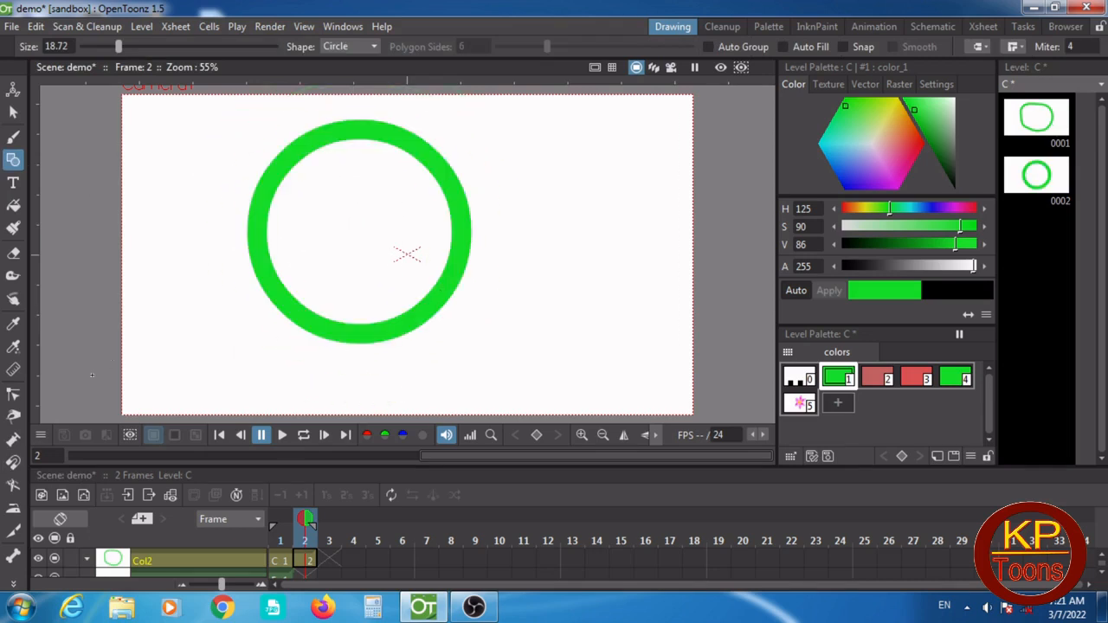
With the Magnet tool, pull four spikes outward from the circle's right side and top, saving the scene after the second
click(15, 465)
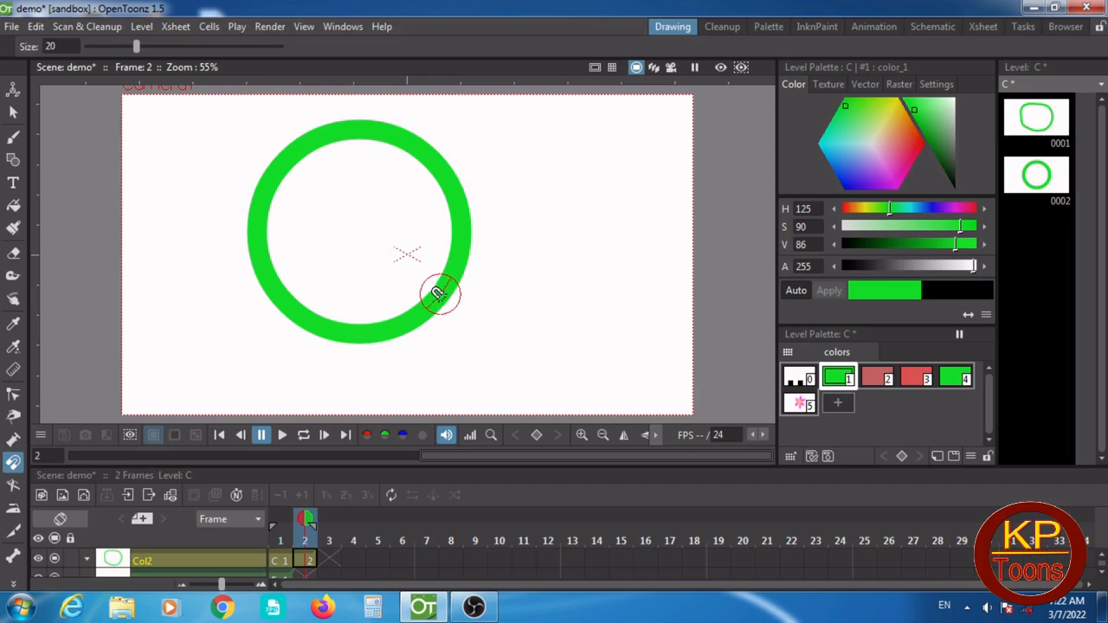
drag(441, 292, 508, 344)
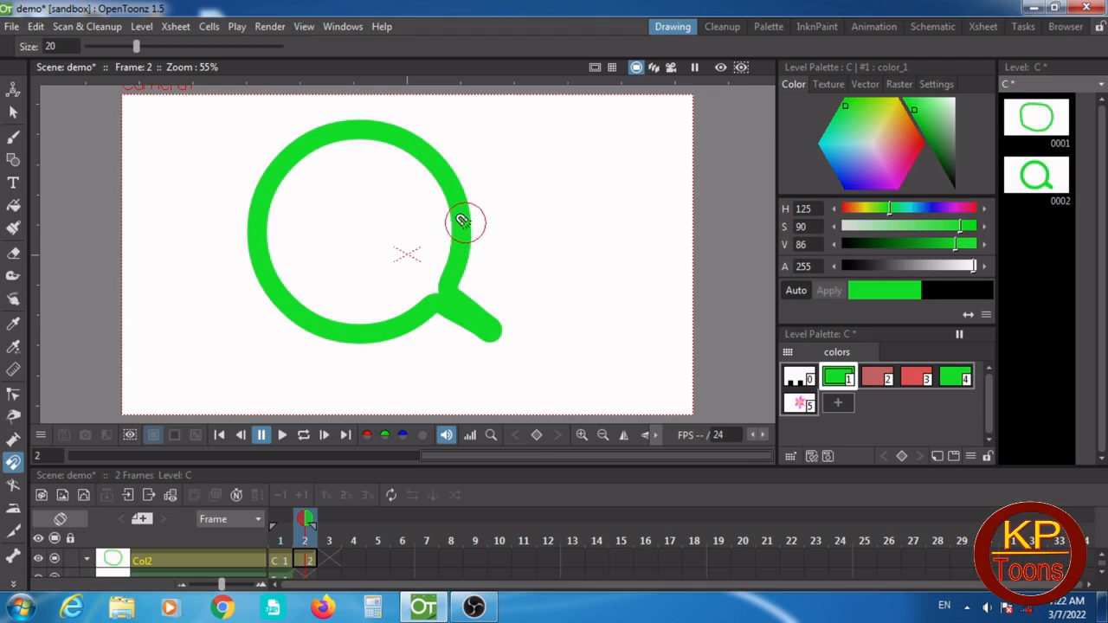
drag(450, 217, 554, 212)
key(ctrl+s)
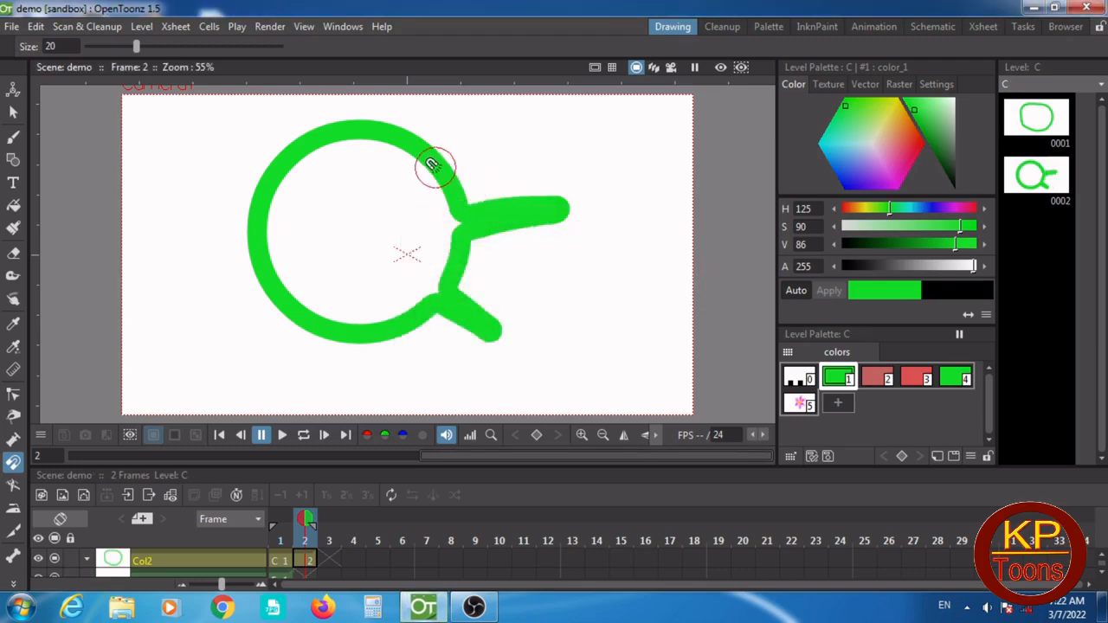
drag(433, 163, 526, 121)
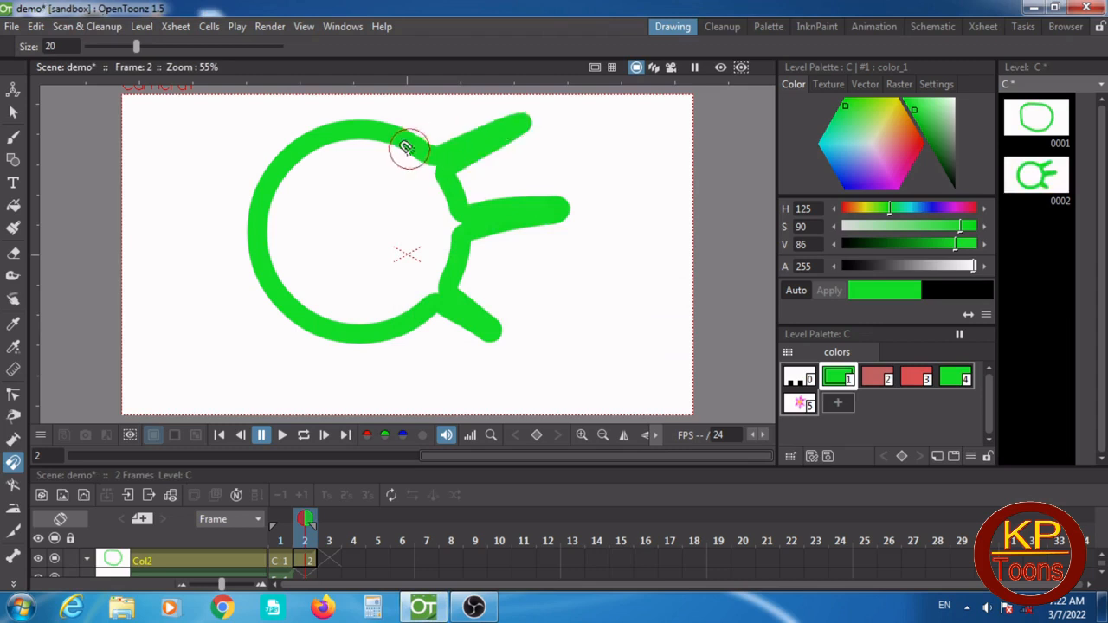
drag(361, 128, 369, 90)
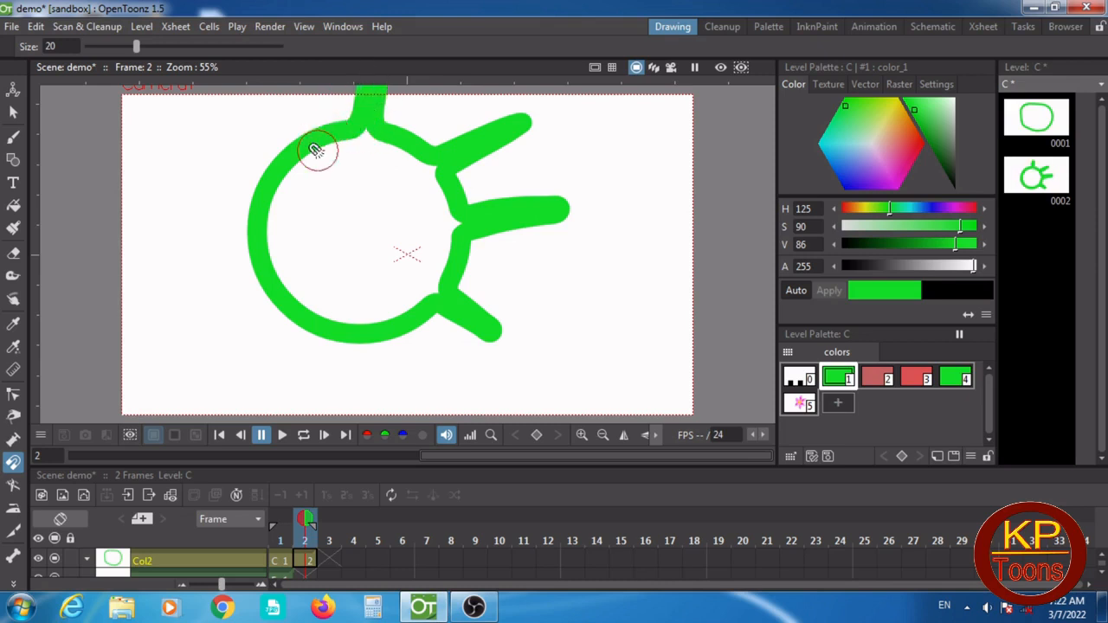
Pull six more spikes outward around the circle's left side and bottom with the Magnet tool to complete a sun-like outline
drag(304, 144, 258, 141)
drag(272, 178, 192, 198)
drag(272, 240, 180, 273)
drag(298, 296, 239, 352)
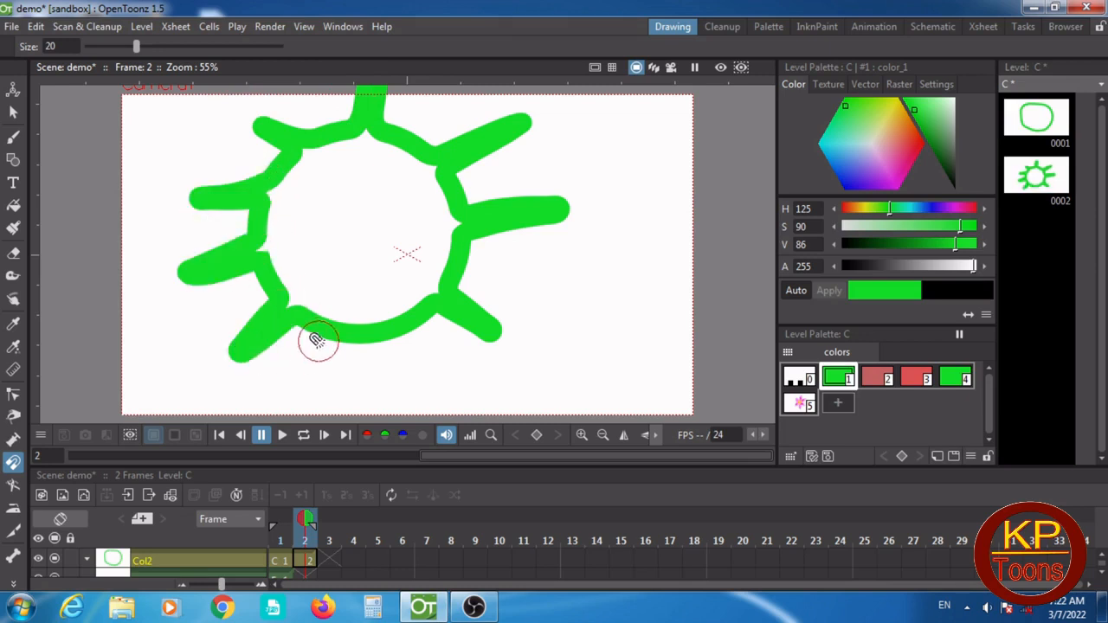
drag(331, 319, 342, 398)
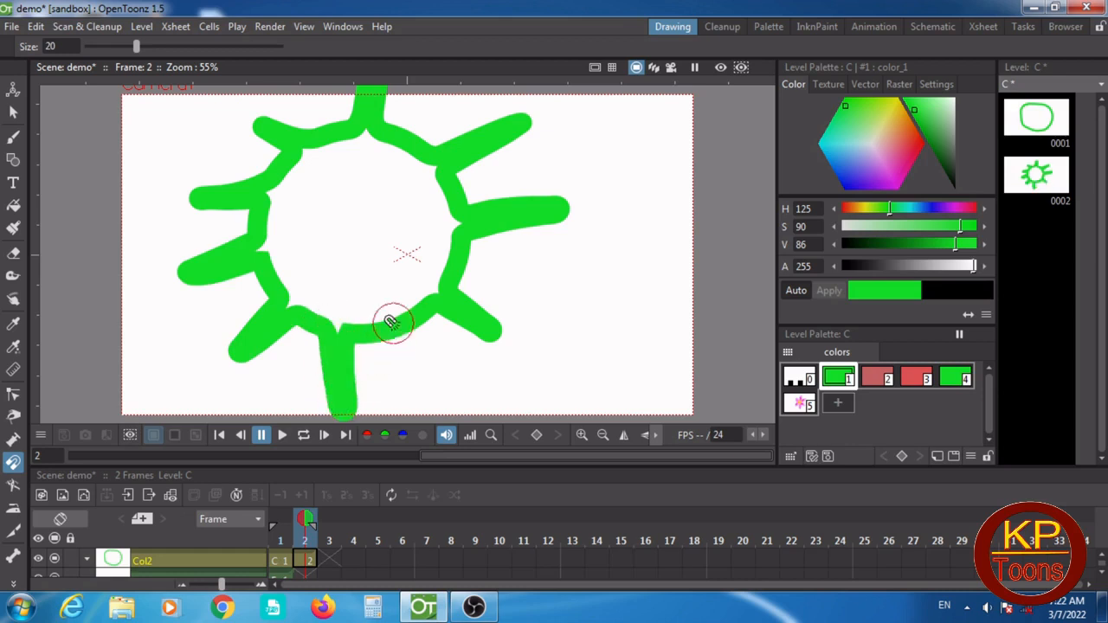
drag(396, 332, 420, 391)
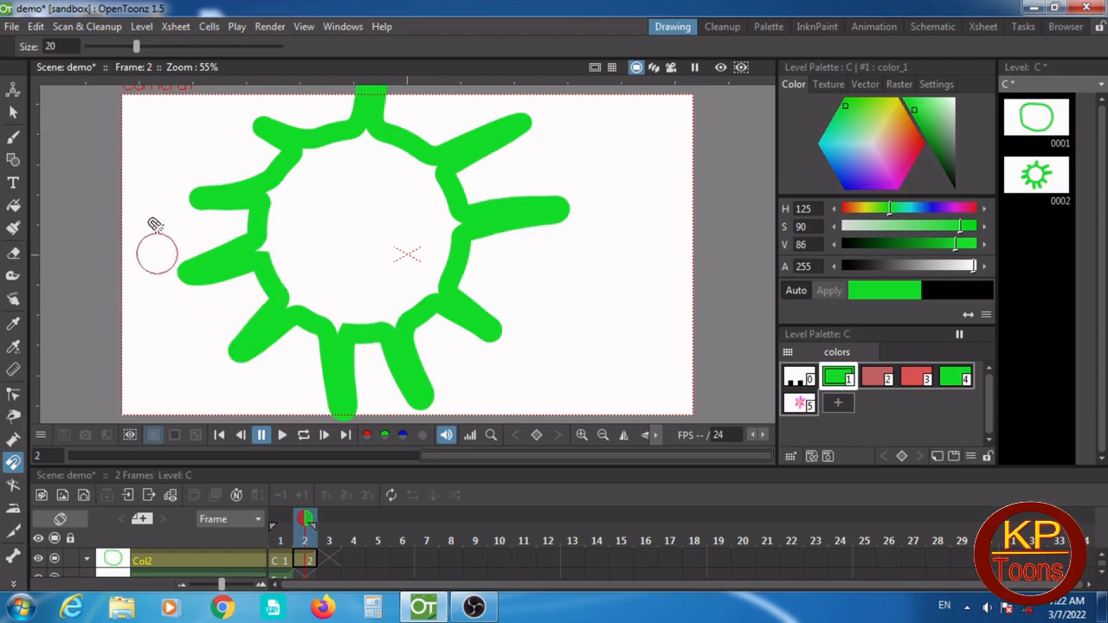
Select the entire spiked outline on frame 2 and delete it
click(13, 111)
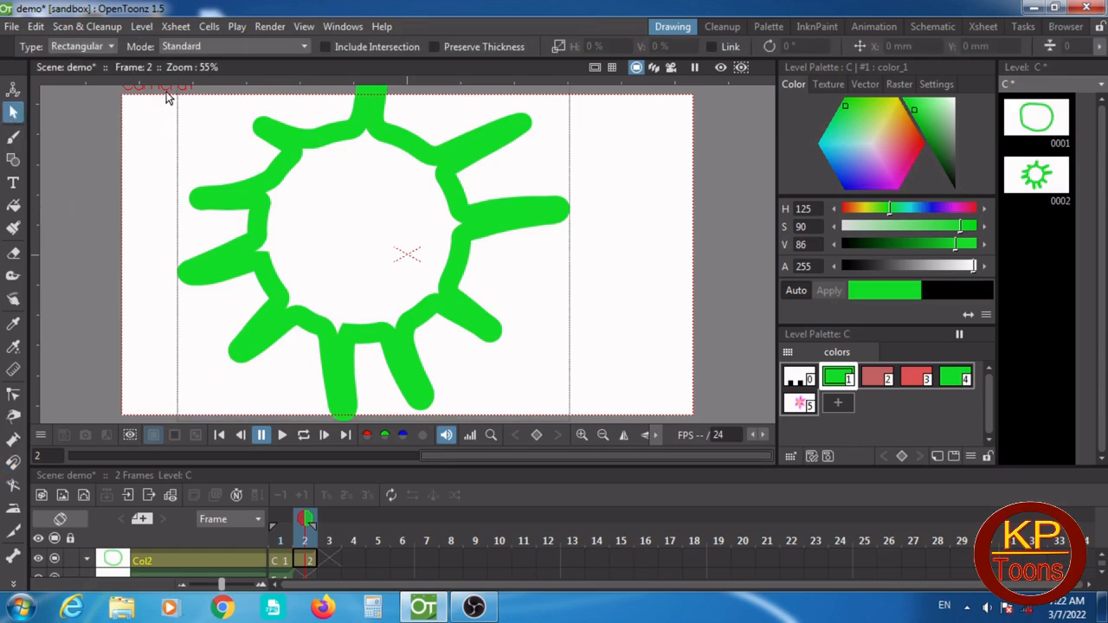
mouse_move(167, 98)
mouse_down()
mouse_move(497, 262)
mouse_move(566, 383)
mouse_up()
key(ctrl+a)
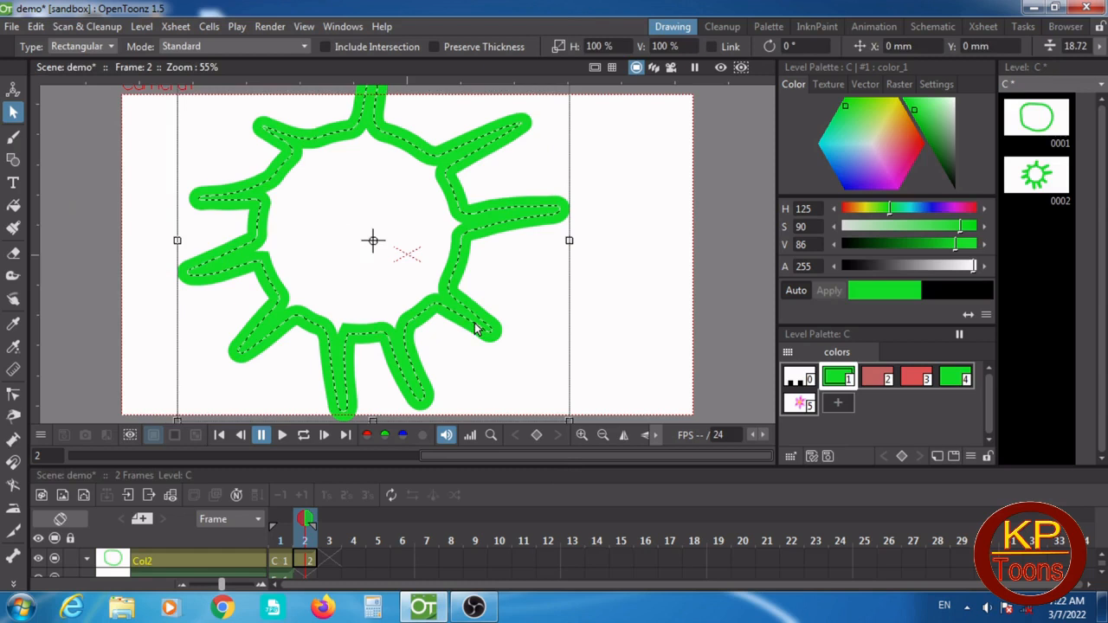
key(Delete)
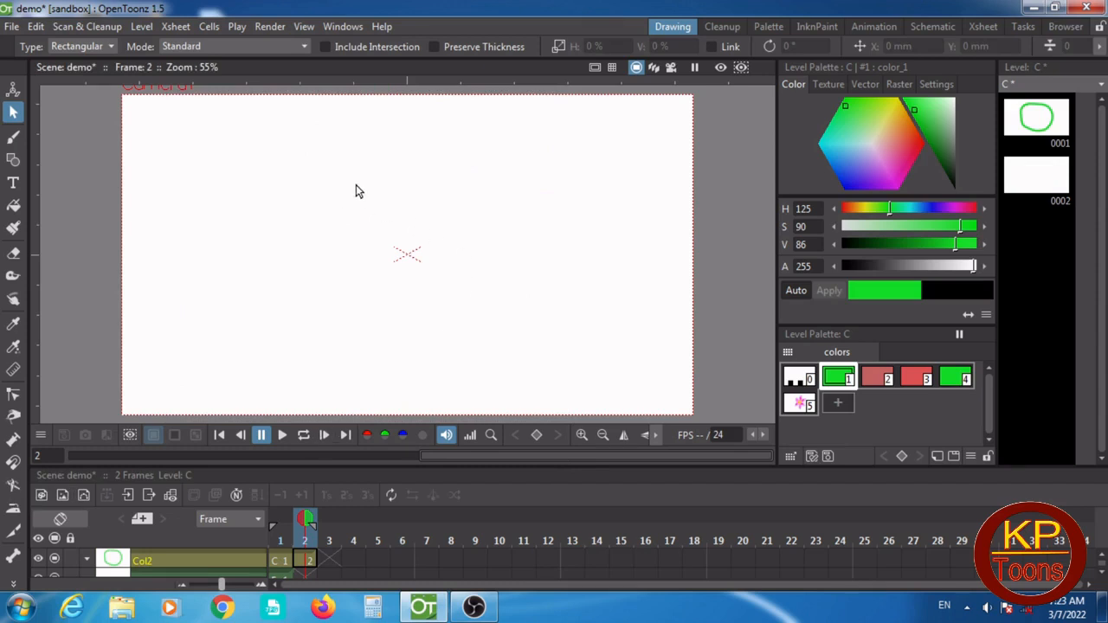
Set the line size to 11.91, draw a green circle outline and a tiny ring at its upper left, and activate the Selection tool
click(13, 160)
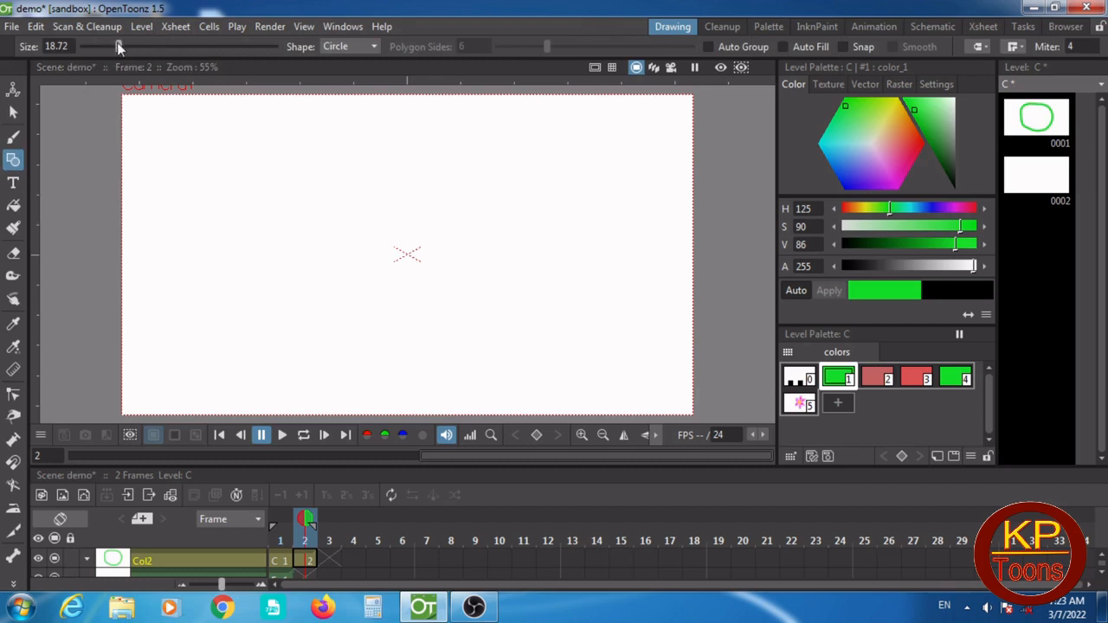
drag(120, 47, 104, 46)
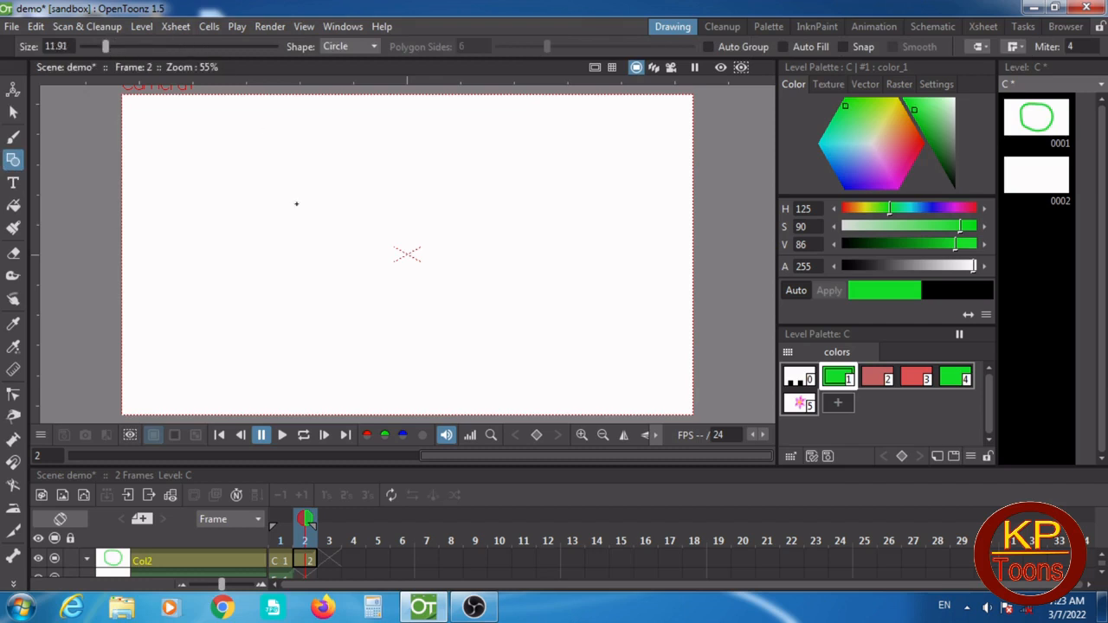
mouse_move(296, 203)
mouse_down()
mouse_move(317, 235)
mouse_move(406, 248)
mouse_move(312, 228)
mouse_move(363, 245)
mouse_up()
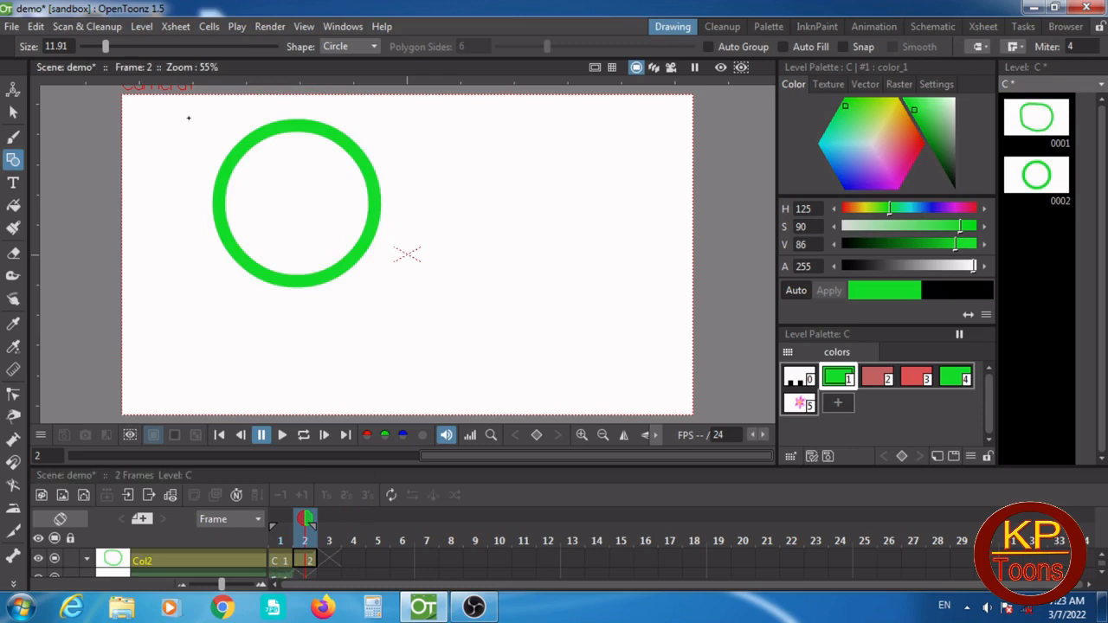
mouse_move(188, 117)
mouse_down()
mouse_move(217, 118)
mouse_move(240, 303)
mouse_move(234, 179)
mouse_move(185, 130)
mouse_up()
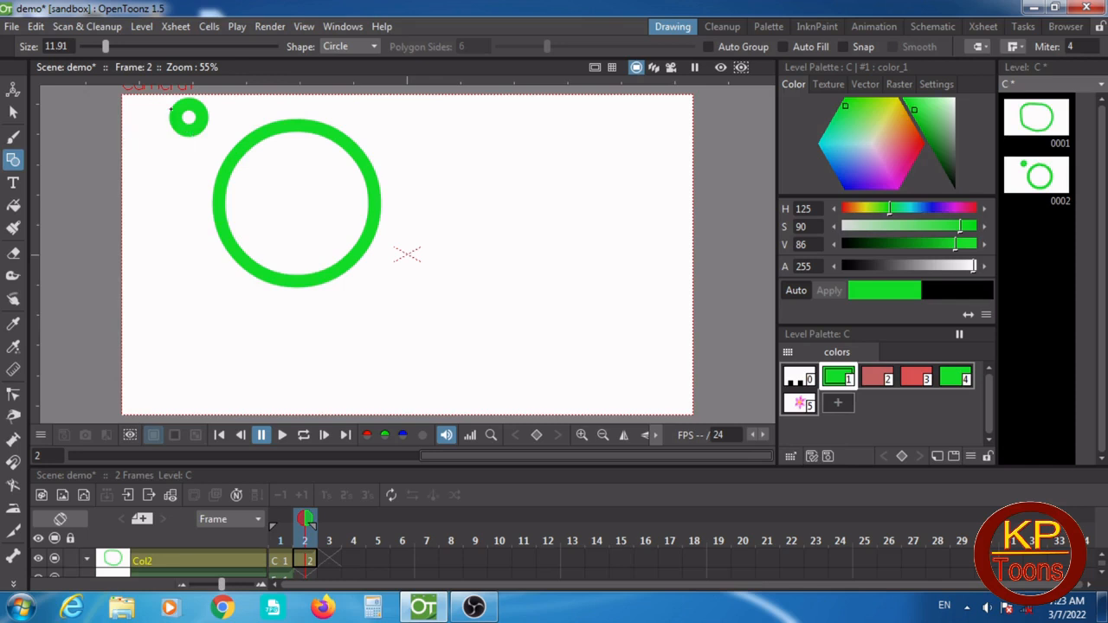
click(13, 111)
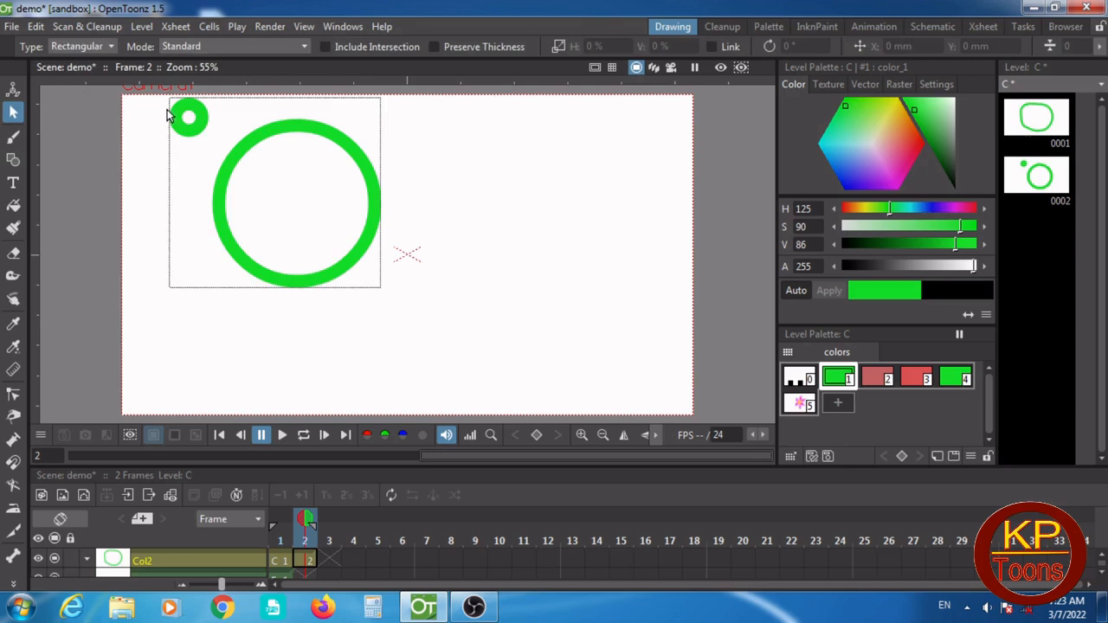
Delete the tiny ring on frame 2 and move the large green circle to near the canvas centre
click(186, 128)
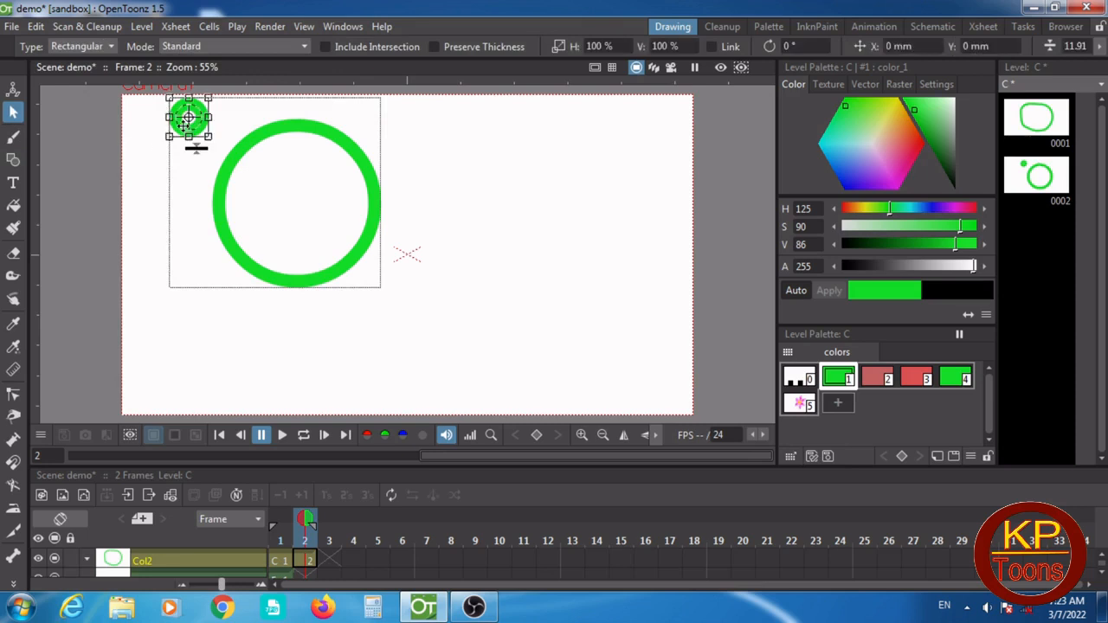
key(Delete)
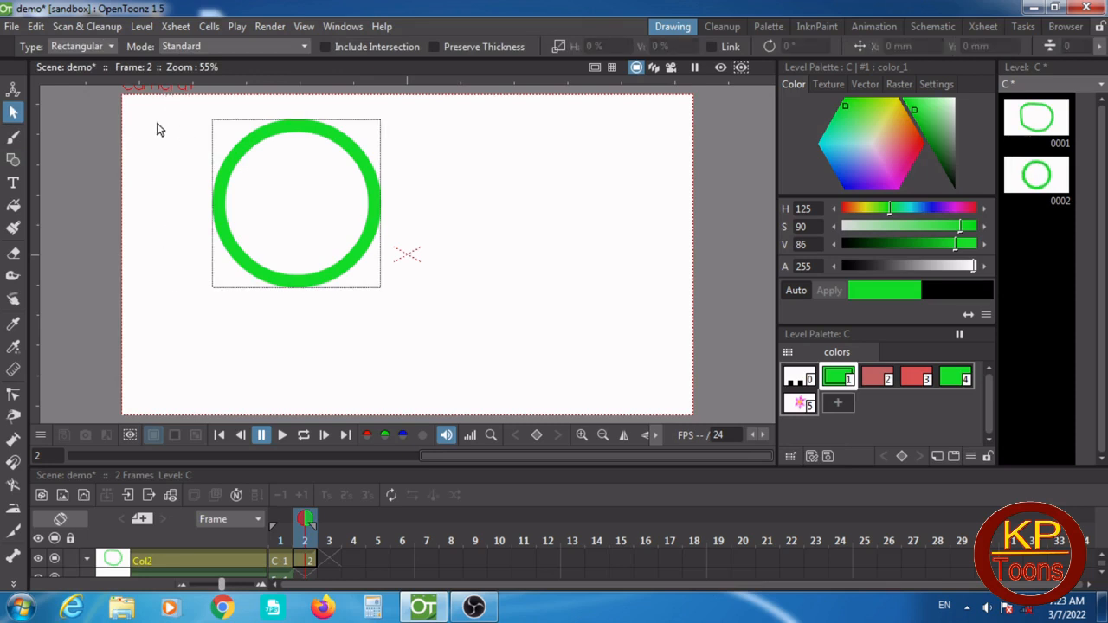
drag(202, 119, 266, 353)
click(244, 155)
click(321, 231)
click(254, 139)
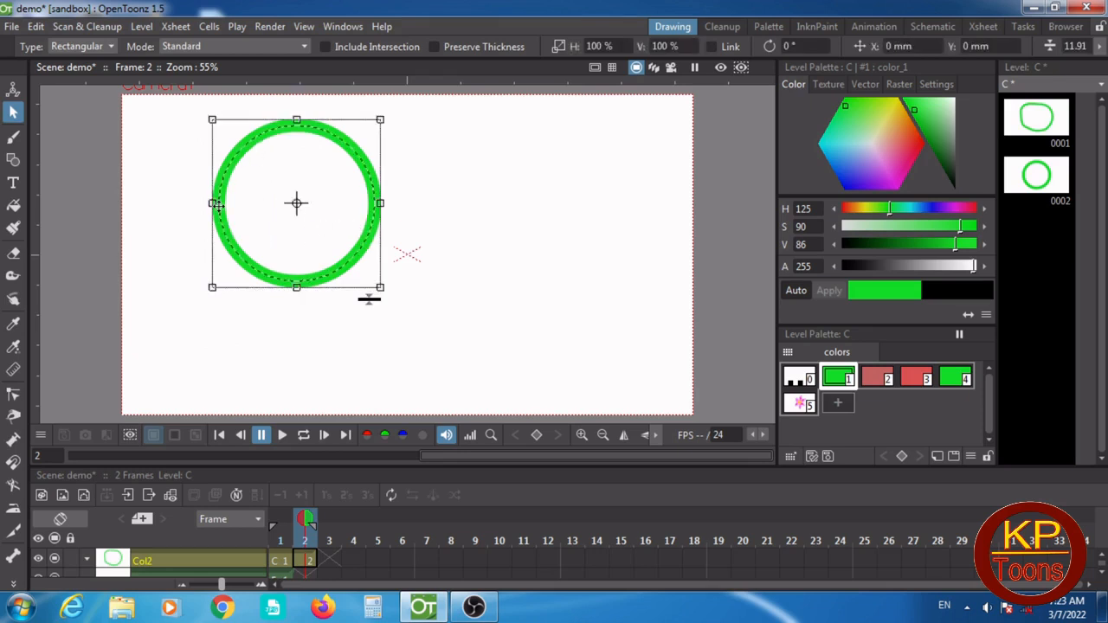
drag(234, 205, 375, 259)
click(600, 285)
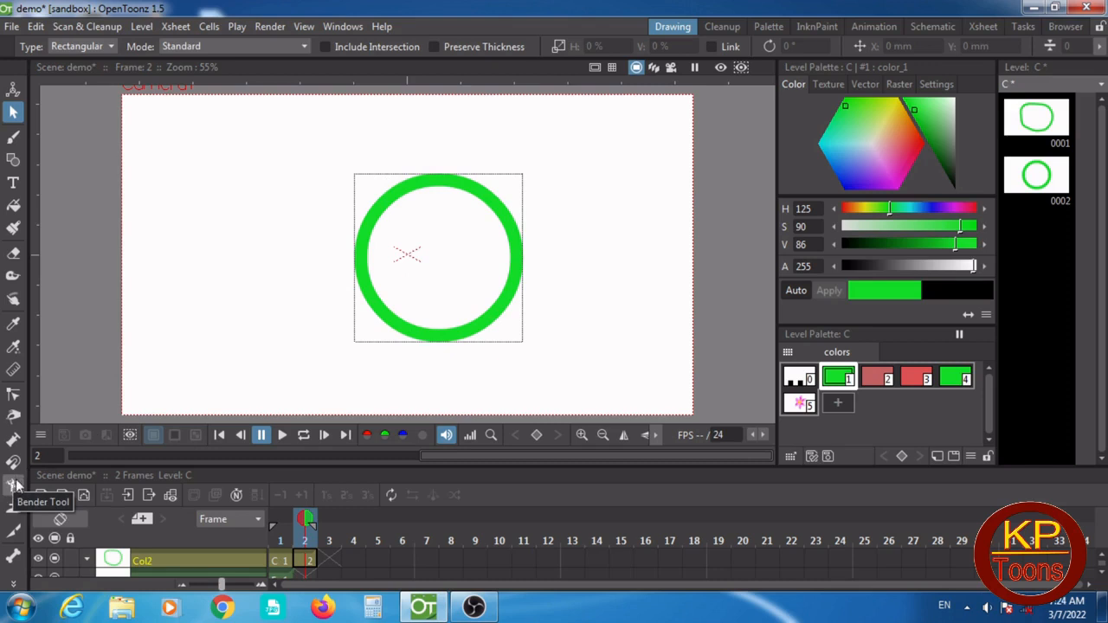
Cut out the circle's left arc with the Cutter tool and move it left by about 47.32 mm and up 3.46 mm
click(16, 531)
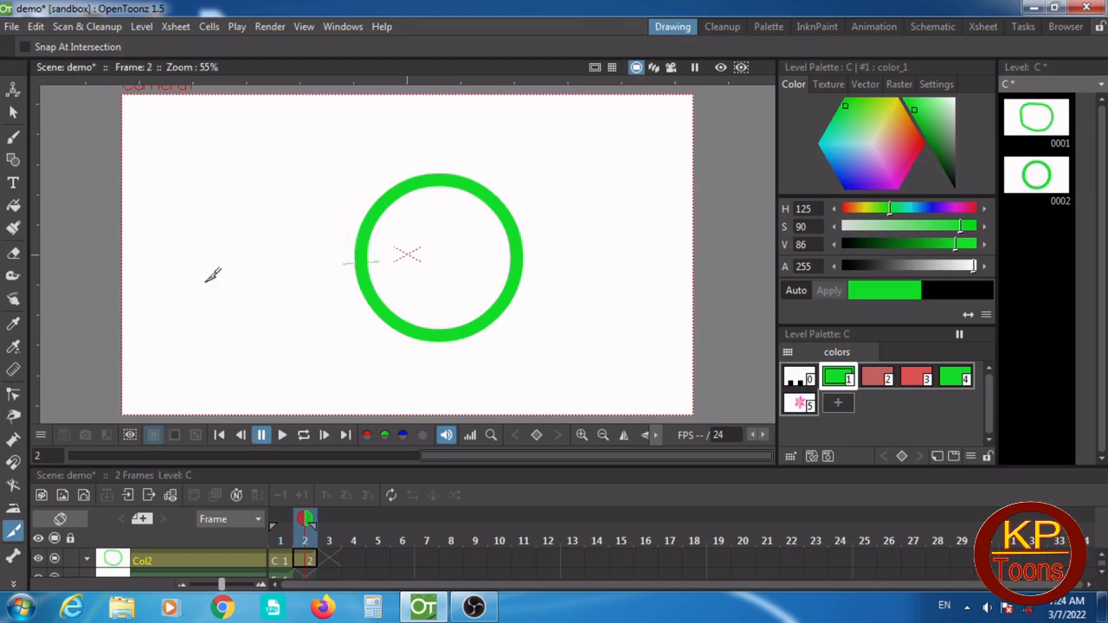
click(13, 112)
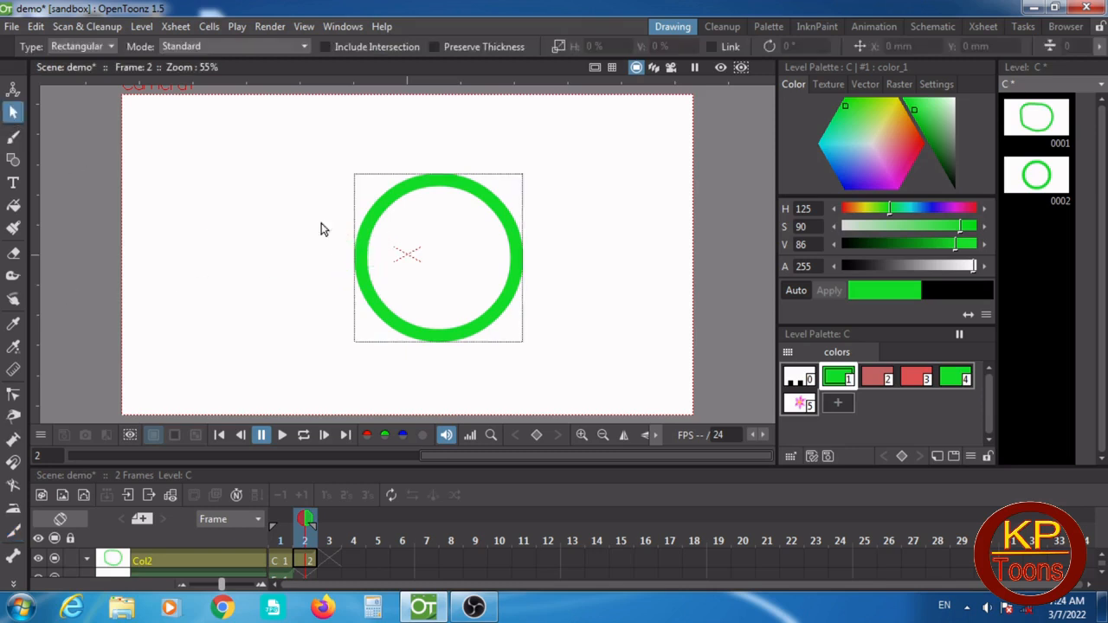
click(373, 227)
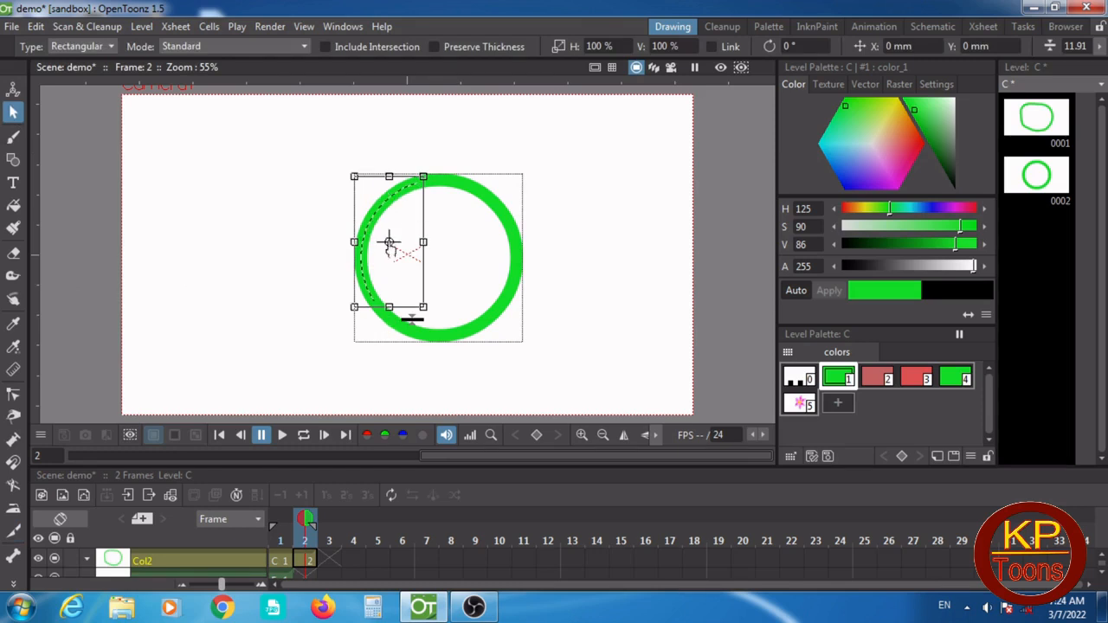
drag(361, 246, 260, 240)
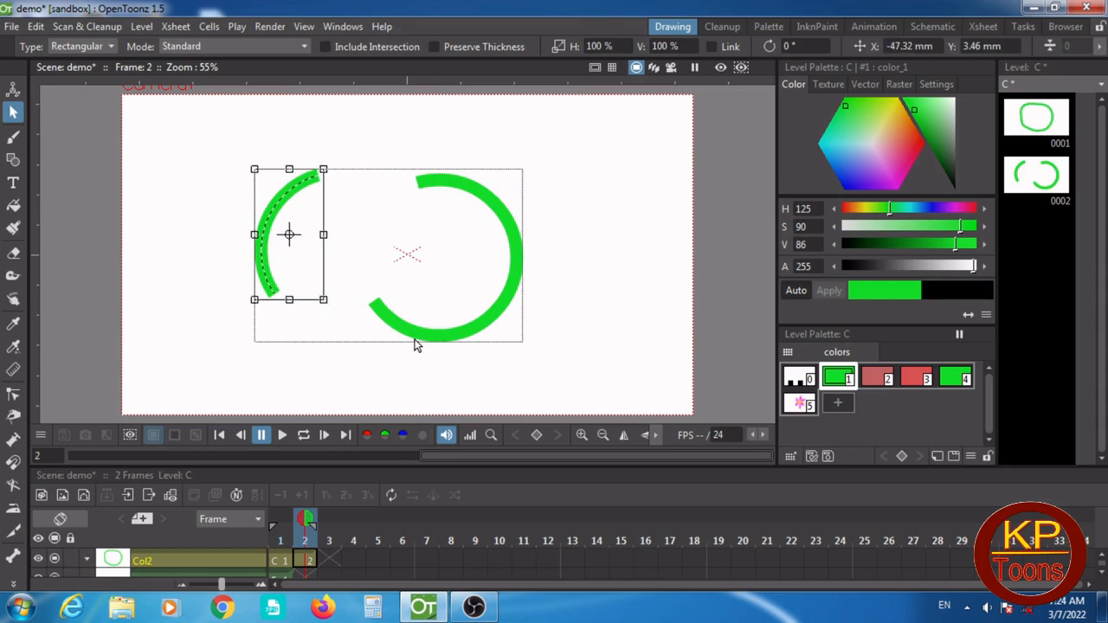
Cut out the remaining circle's bottom arc with the Cutter tool and move it about 45.01 mm right and 18.08 mm down
click(13, 486)
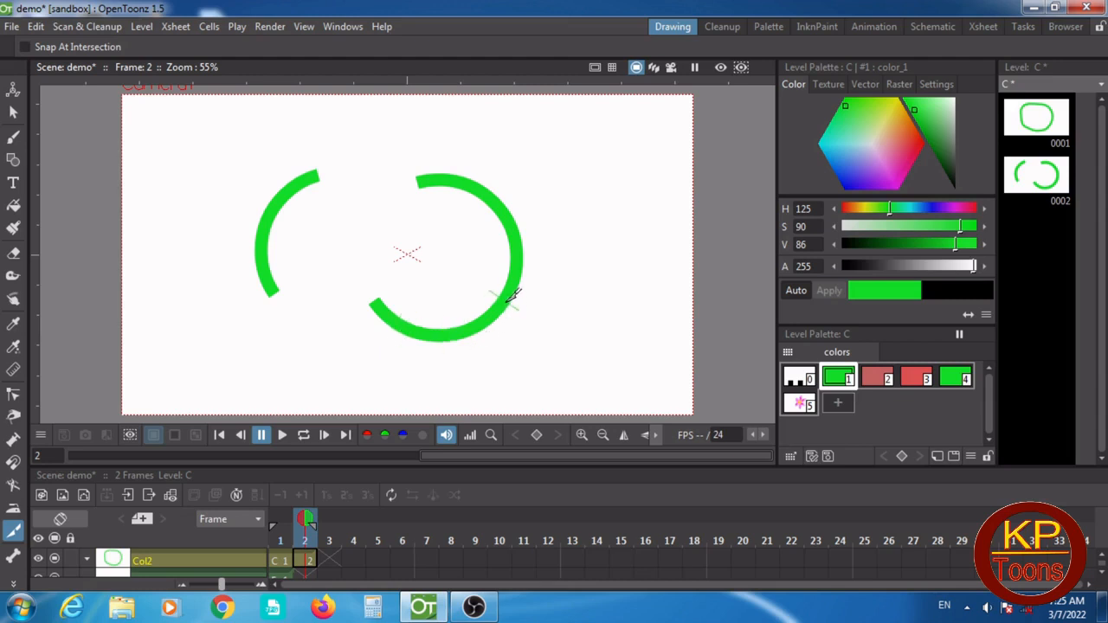
click(23, 136)
click(13, 111)
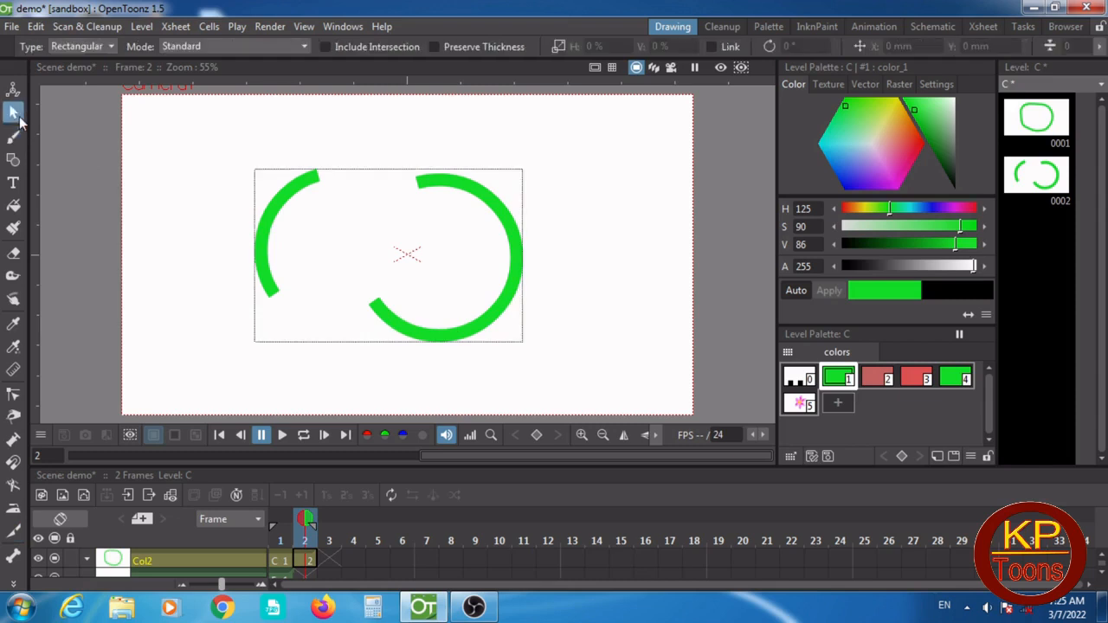
drag(374, 289, 513, 322)
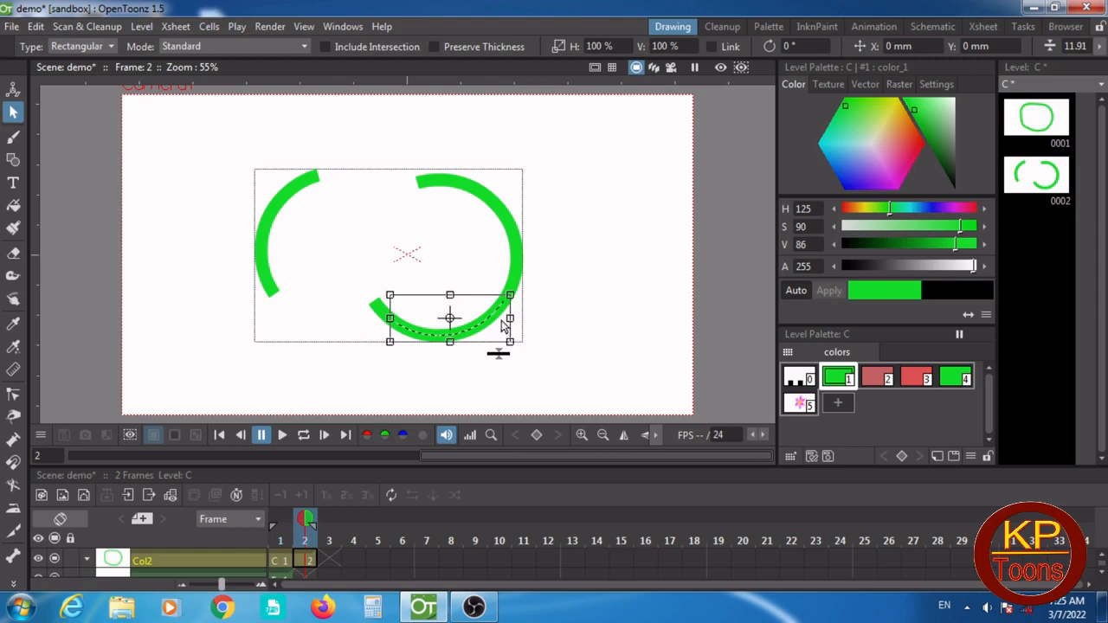
drag(497, 320, 587, 357)
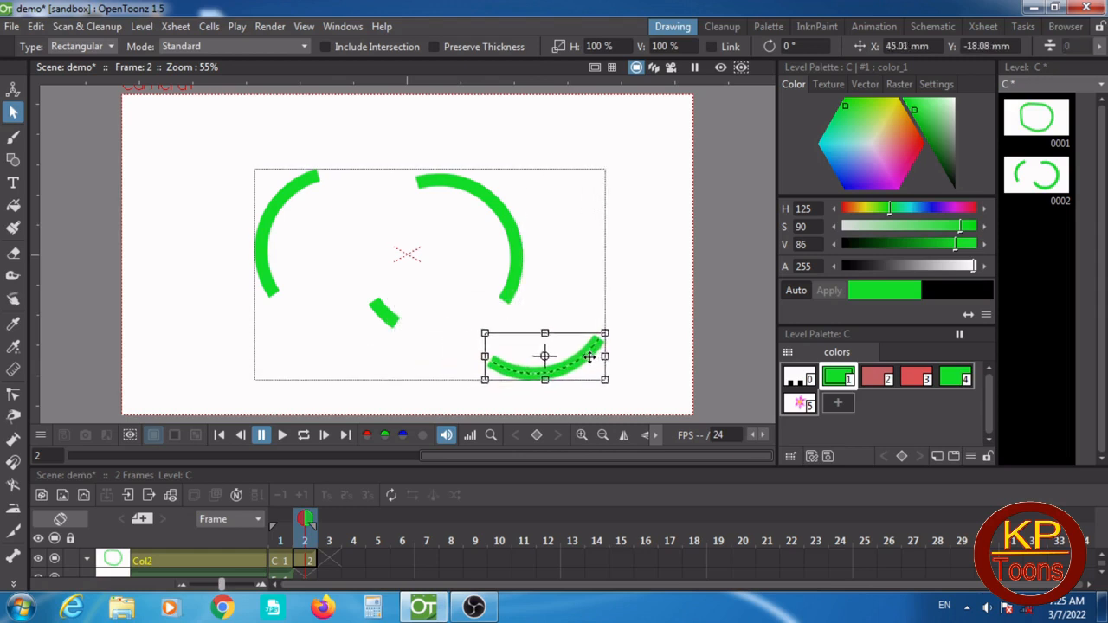
click(644, 288)
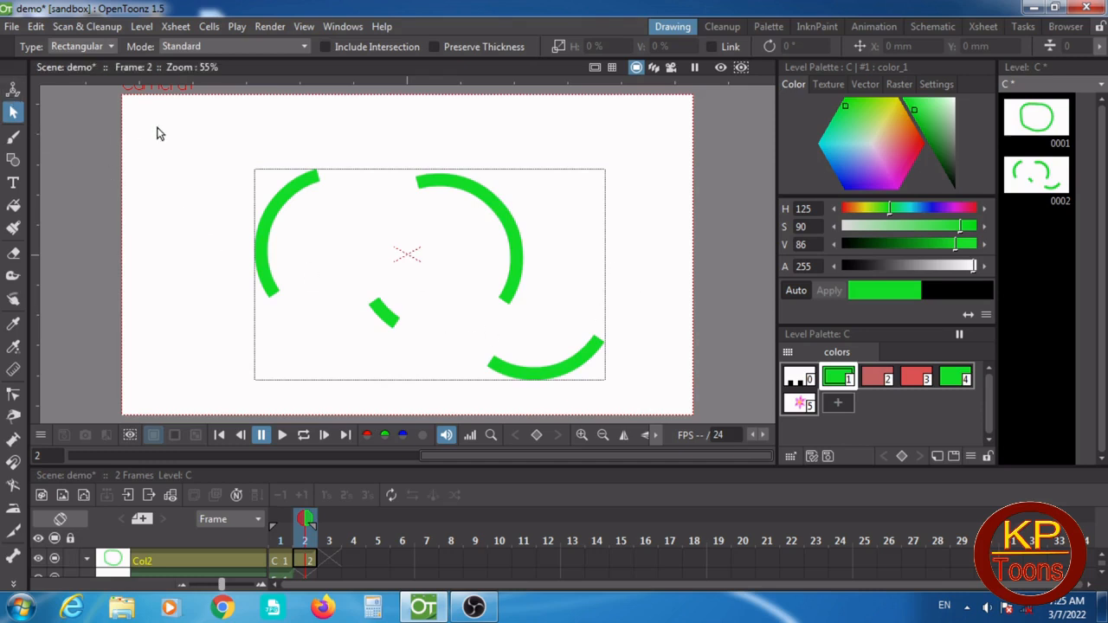
Select all the cut arc pieces on frame 2 and delete them
drag(191, 134, 680, 407)
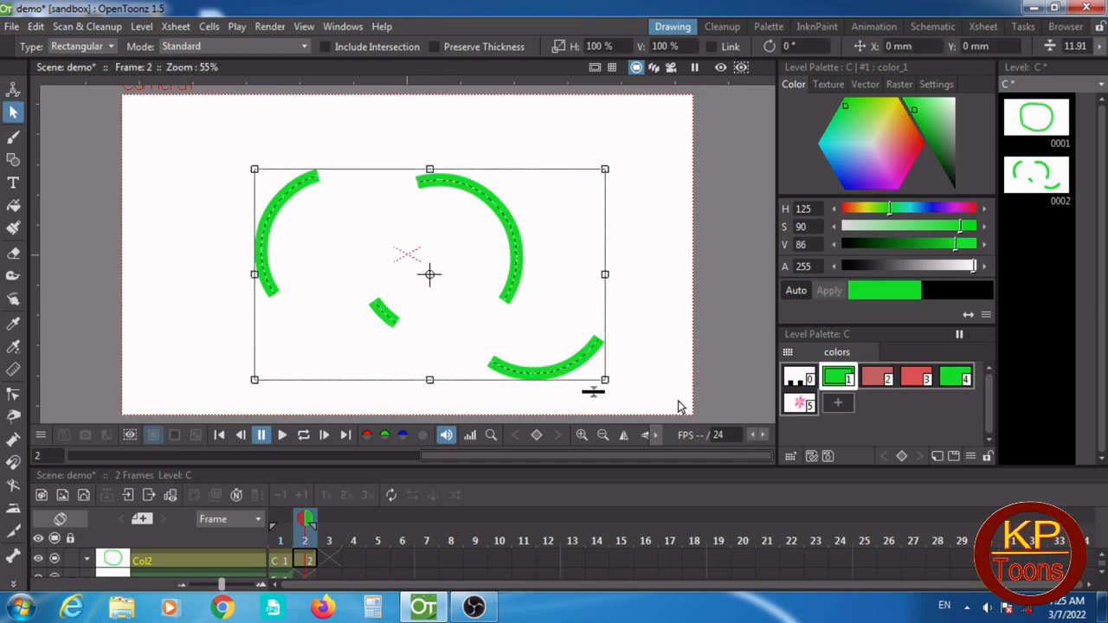
key(Delete)
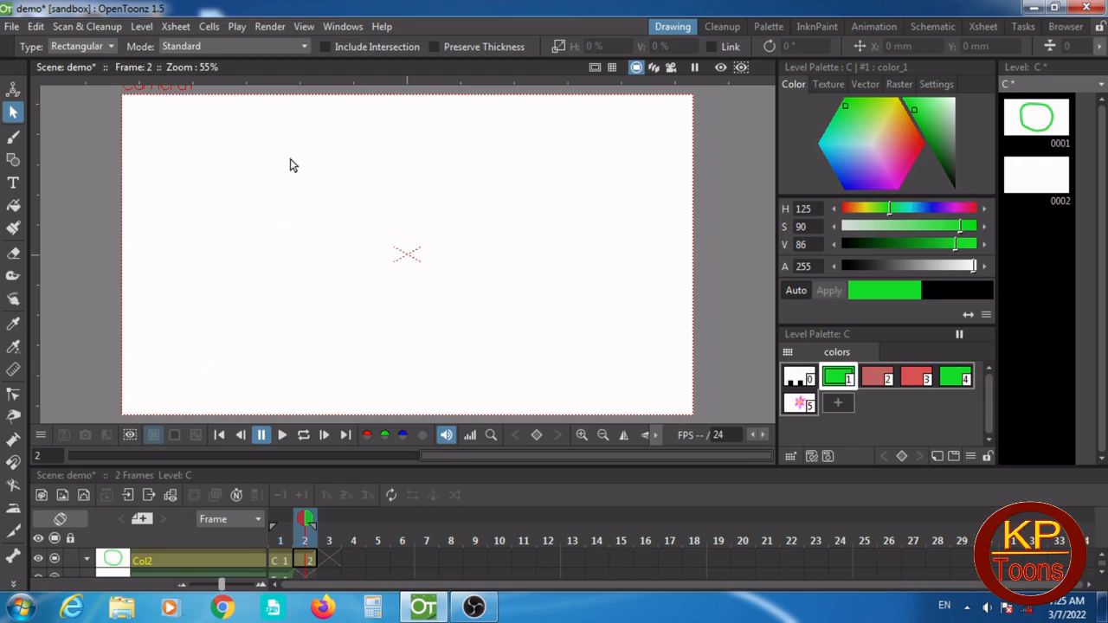
click(13, 137)
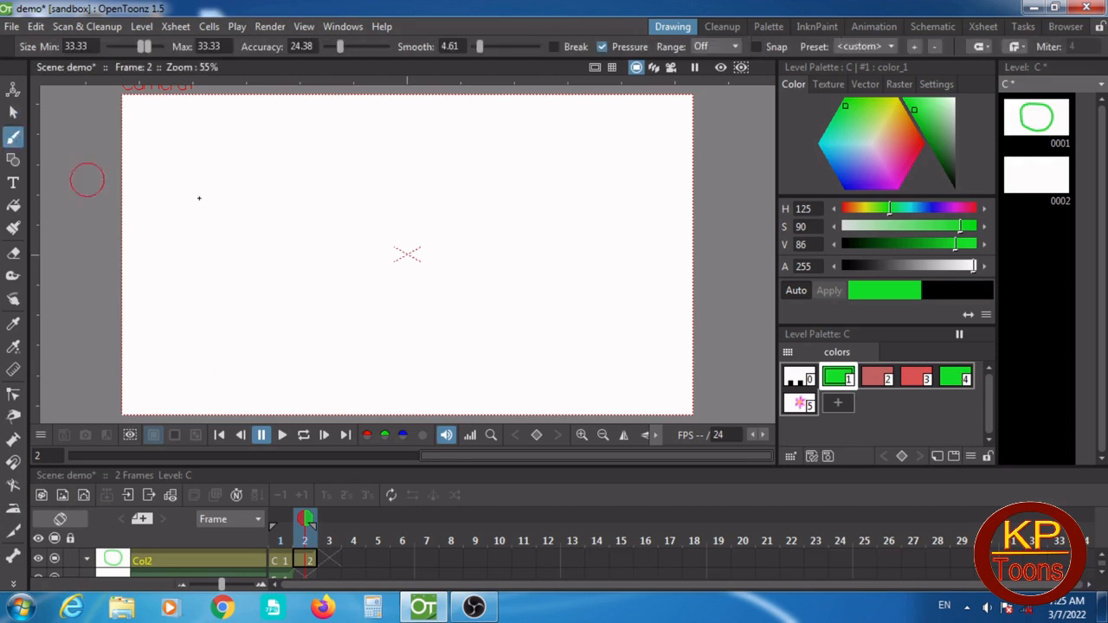
mouse_move(247, 172)
mouse_down()
mouse_move(295, 150)
mouse_move(317, 156)
mouse_move(316, 223)
mouse_move(431, 228)
mouse_move(413, 278)
mouse_move(481, 267)
mouse_move(499, 309)
mouse_move(660, 322)
mouse_up()
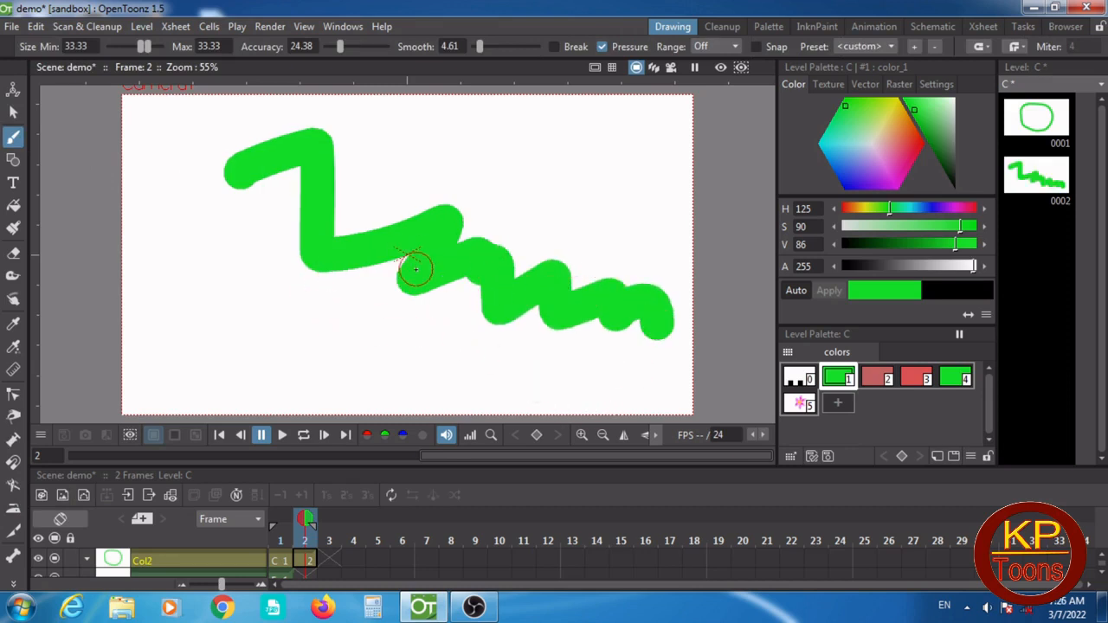
drag(567, 316, 664, 317)
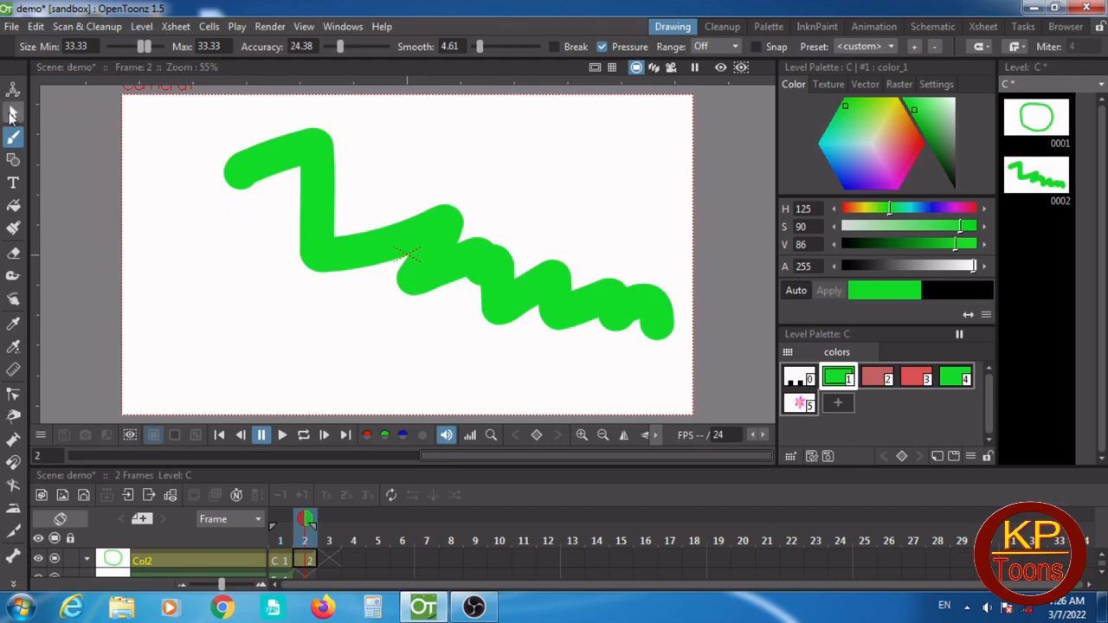
click(13, 113)
click(244, 177)
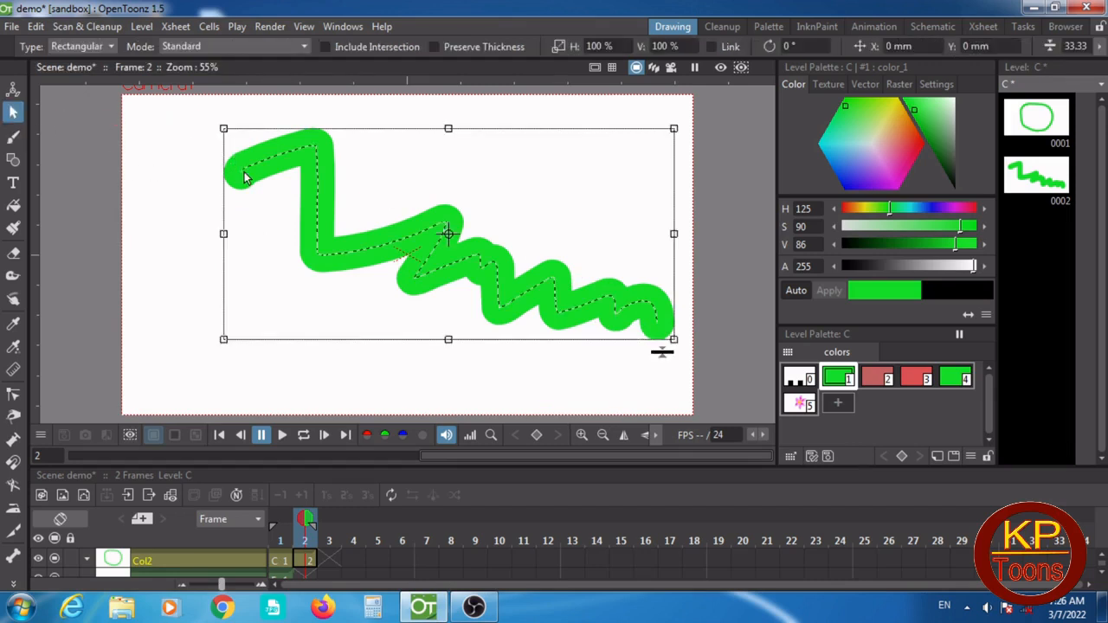
key(Delete)
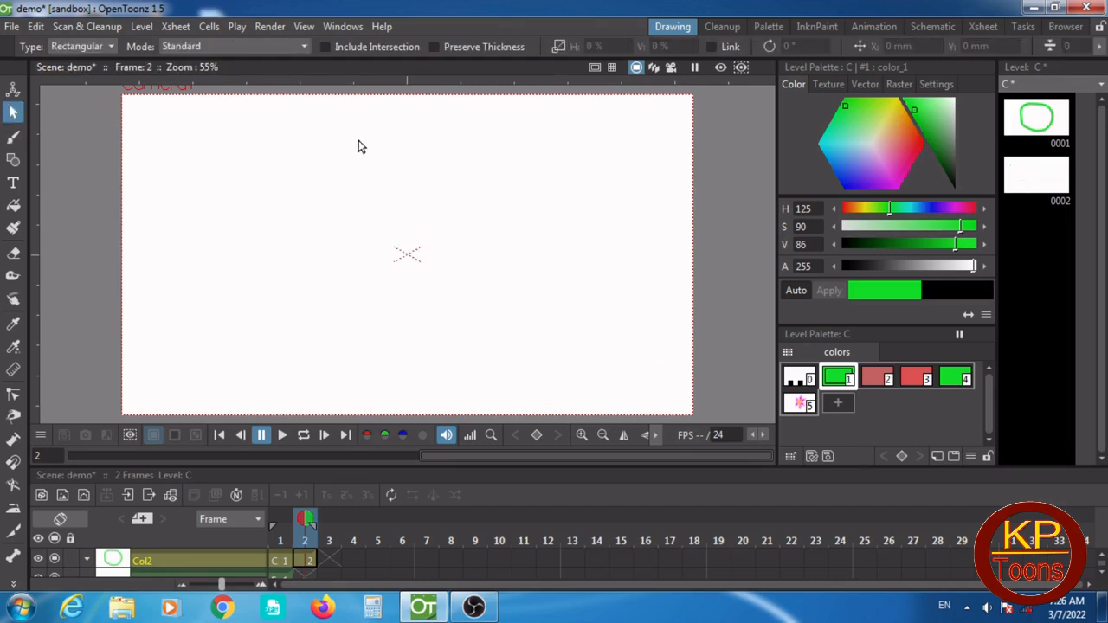
Set the brush size to 9.7 and paint a green curve with a jagged lower part across the canvas centre
click(13, 137)
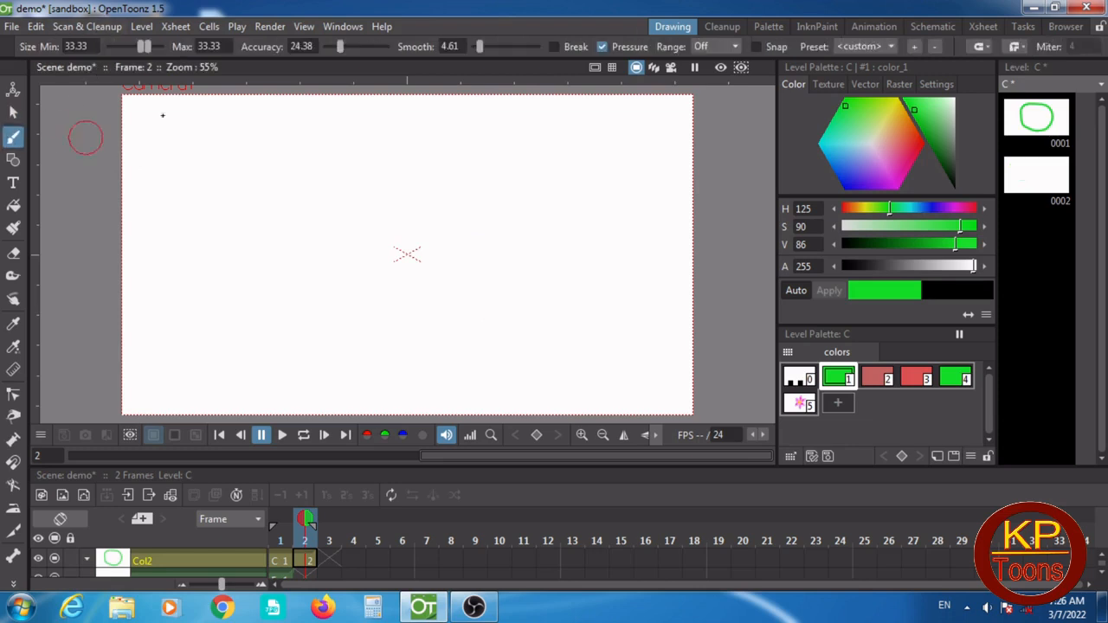
drag(146, 45, 124, 44)
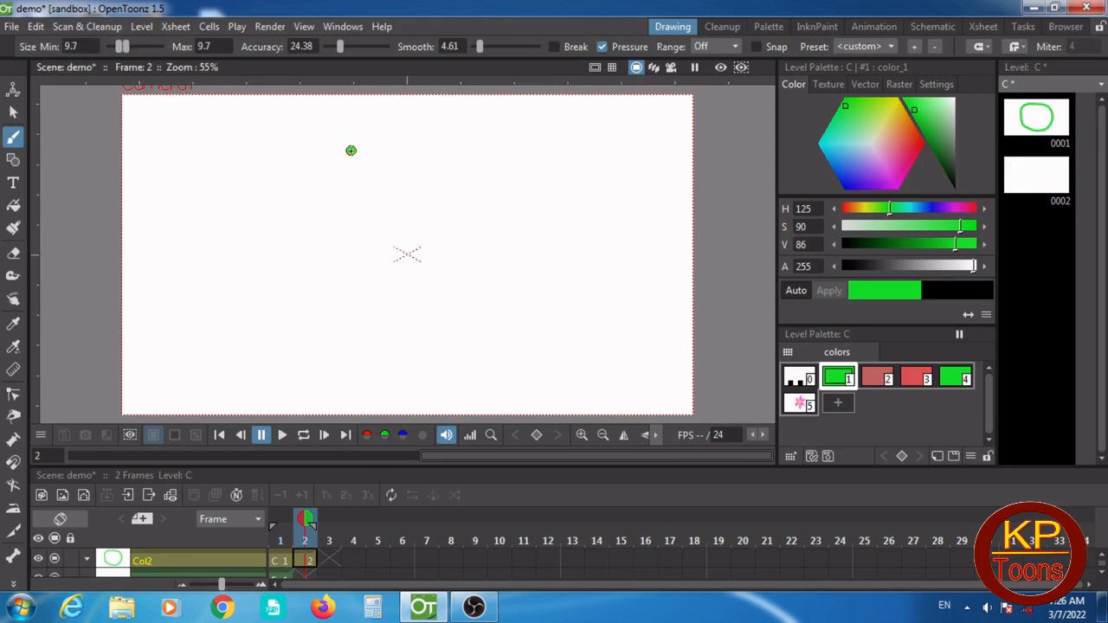
mouse_move(350, 151)
mouse_down()
mouse_move(349, 248)
mouse_move(393, 322)
mouse_move(498, 357)
mouse_move(533, 334)
mouse_up()
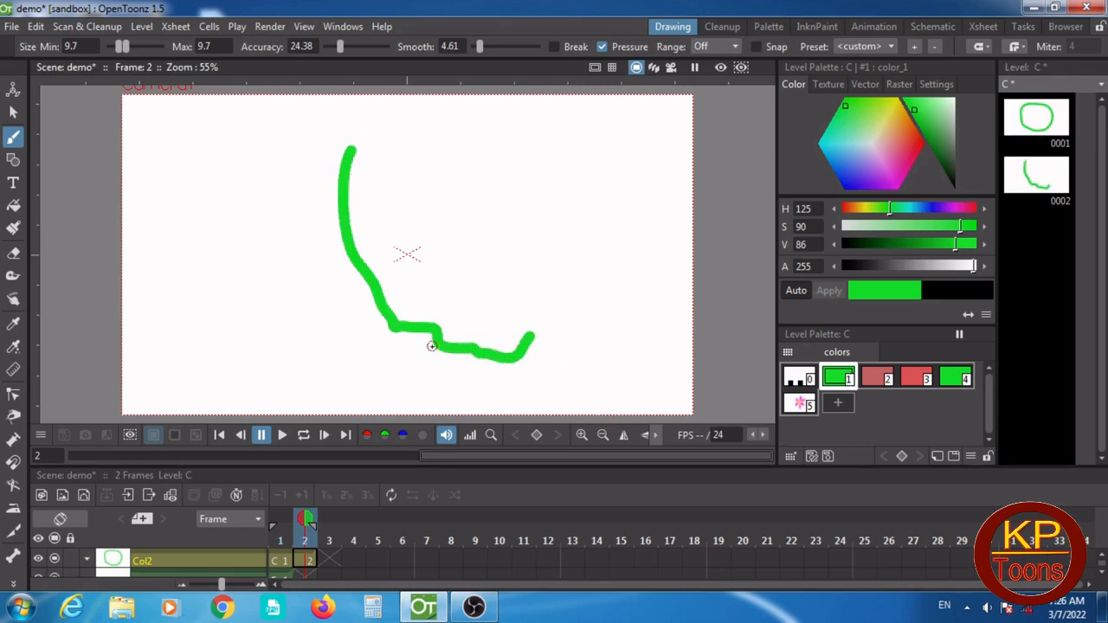
Smooth out the jagged lower part of the green curve with the Iron tool
click(14, 510)
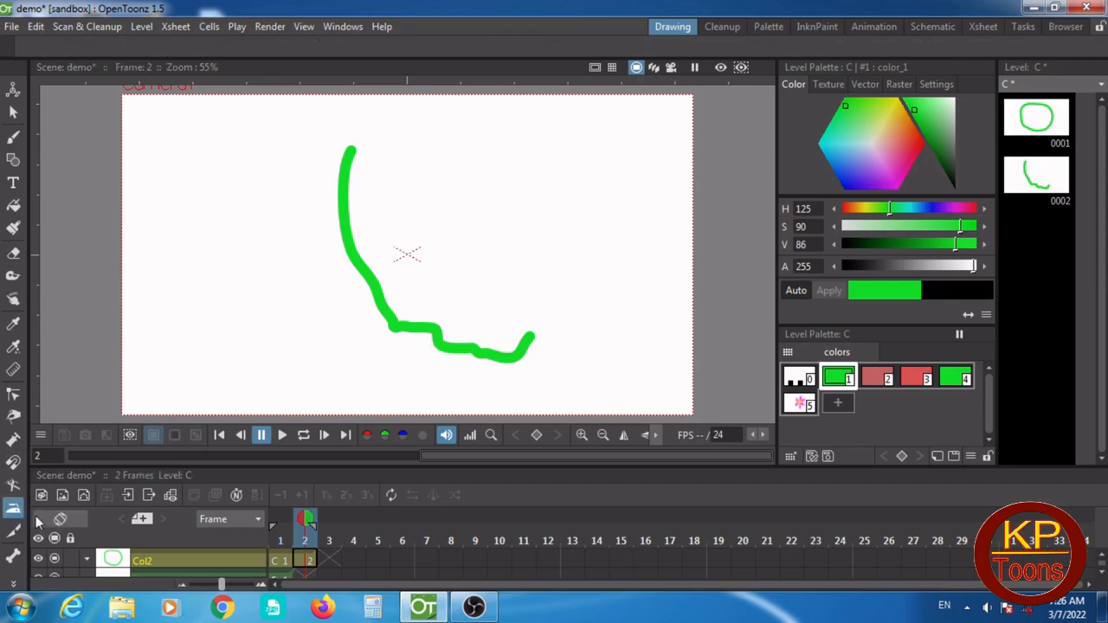
drag(394, 327, 405, 328)
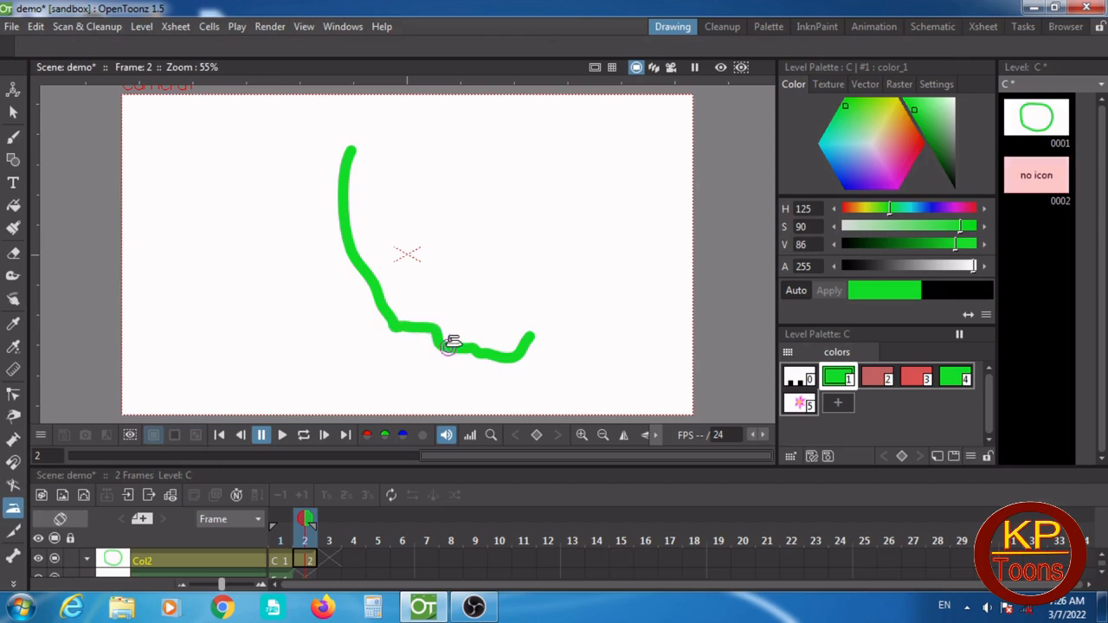
mouse_move(483, 346)
mouse_down()
mouse_move(399, 326)
mouse_move(469, 347)
mouse_move(380, 303)
mouse_move(503, 357)
mouse_move(388, 313)
mouse_move(476, 349)
mouse_move(392, 324)
mouse_move(478, 355)
mouse_move(414, 336)
mouse_move(502, 346)
mouse_move(388, 322)
mouse_move(457, 349)
mouse_move(401, 323)
mouse_move(467, 348)
mouse_move(406, 323)
mouse_move(529, 336)
mouse_move(495, 355)
mouse_move(530, 336)
mouse_move(491, 353)
mouse_move(446, 341)
mouse_move(531, 339)
mouse_move(421, 338)
mouse_move(522, 329)
mouse_move(416, 331)
mouse_move(383, 309)
mouse_move(379, 286)
mouse_move(391, 318)
mouse_move(377, 294)
mouse_move(401, 321)
mouse_move(374, 287)
mouse_move(406, 319)
mouse_move(373, 284)
mouse_move(413, 334)
mouse_move(454, 342)
mouse_move(389, 317)
mouse_move(366, 263)
mouse_move(366, 292)
mouse_move(364, 247)
mouse_move(364, 275)
mouse_move(383, 300)
mouse_move(448, 329)
mouse_move(366, 282)
mouse_move(471, 322)
mouse_move(402, 314)
mouse_move(366, 262)
mouse_move(346, 196)
mouse_move(349, 148)
mouse_move(350, 248)
mouse_move(347, 168)
mouse_move(396, 312)
mouse_move(475, 343)
mouse_move(404, 319)
mouse_up()
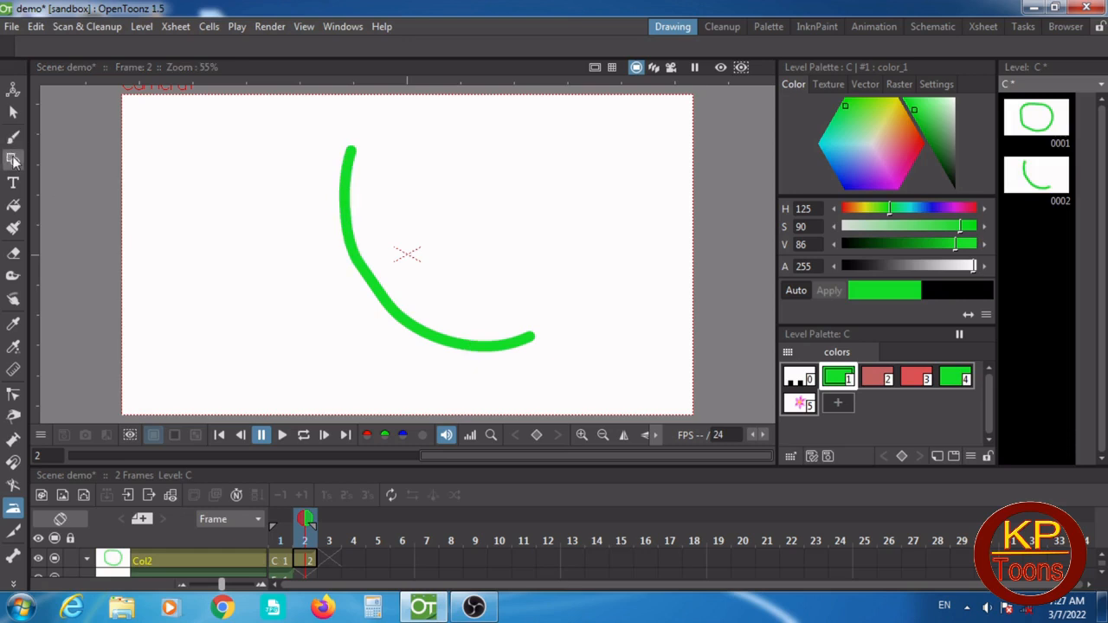
Delete the smoothed curve and paint a rounded green loop freehand around the canvas centre with the Brush tool
click(13, 112)
click(345, 177)
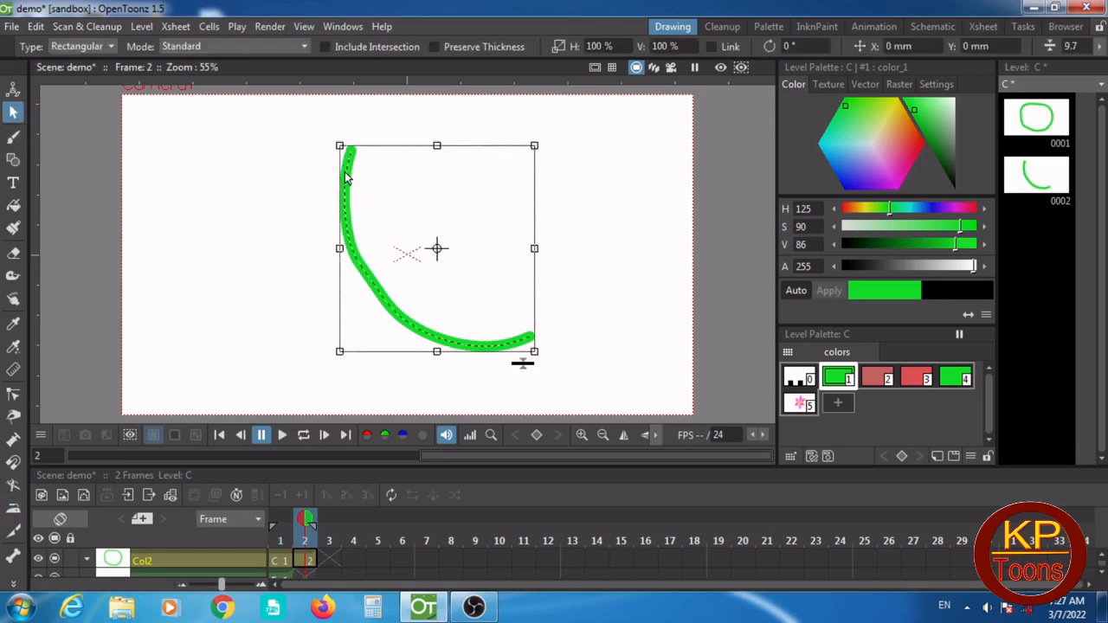
key(Delete)
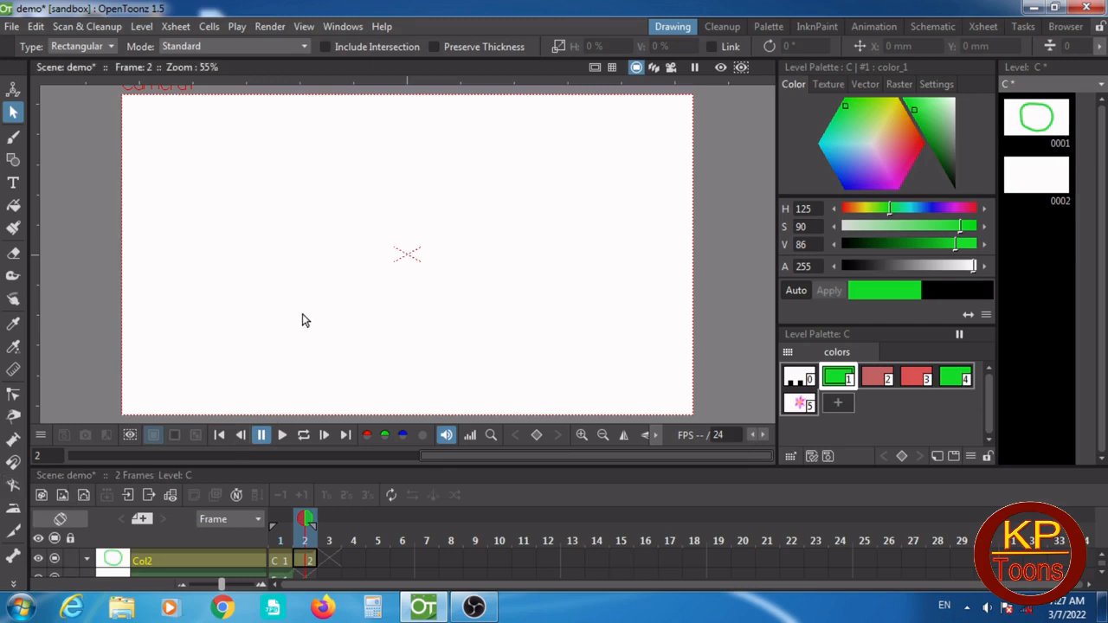
click(13, 136)
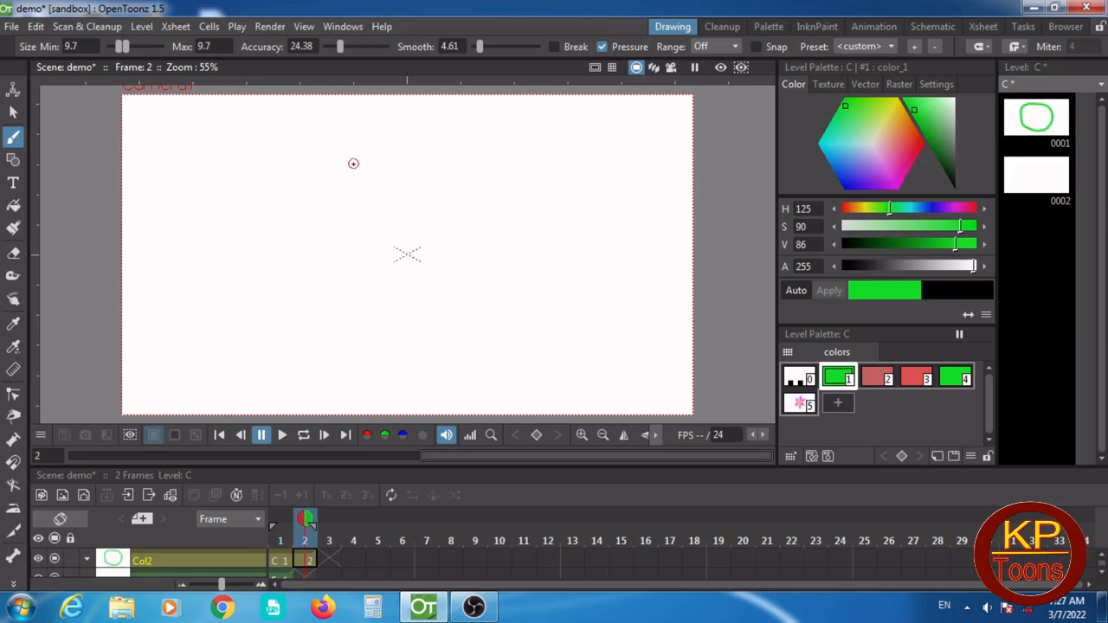
mouse_move(354, 163)
mouse_down()
mouse_move(326, 217)
mouse_move(335, 268)
mouse_move(432, 309)
mouse_move(505, 245)
mouse_move(495, 197)
mouse_move(352, 160)
mouse_up()
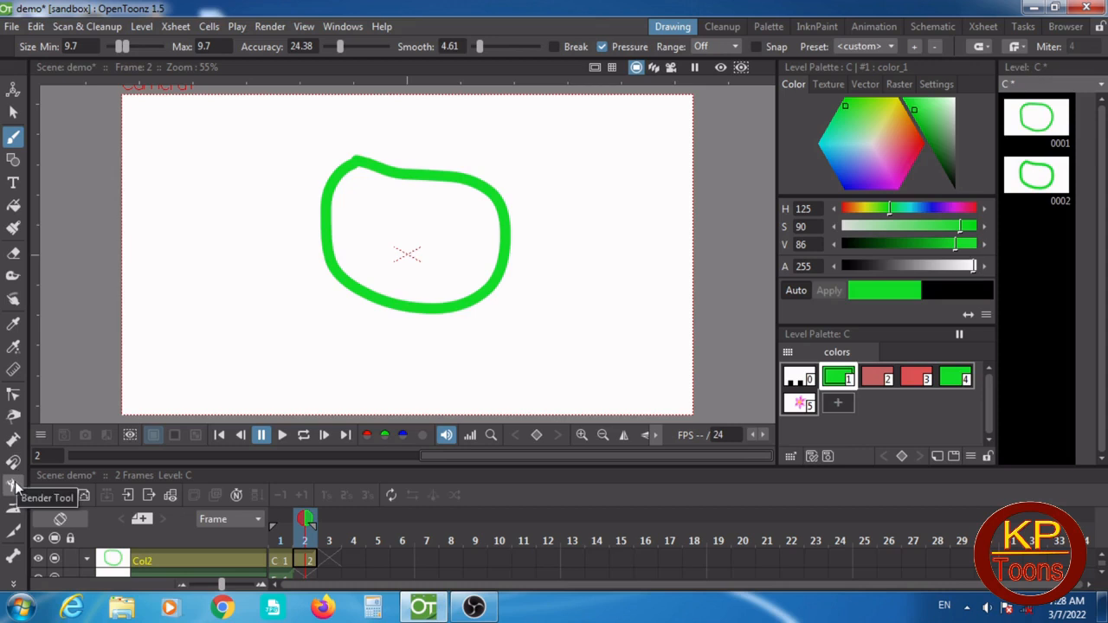
With the Bender tool, bend the loop toward the lower left, then swing its right side upward into an open spiral
click(15, 487)
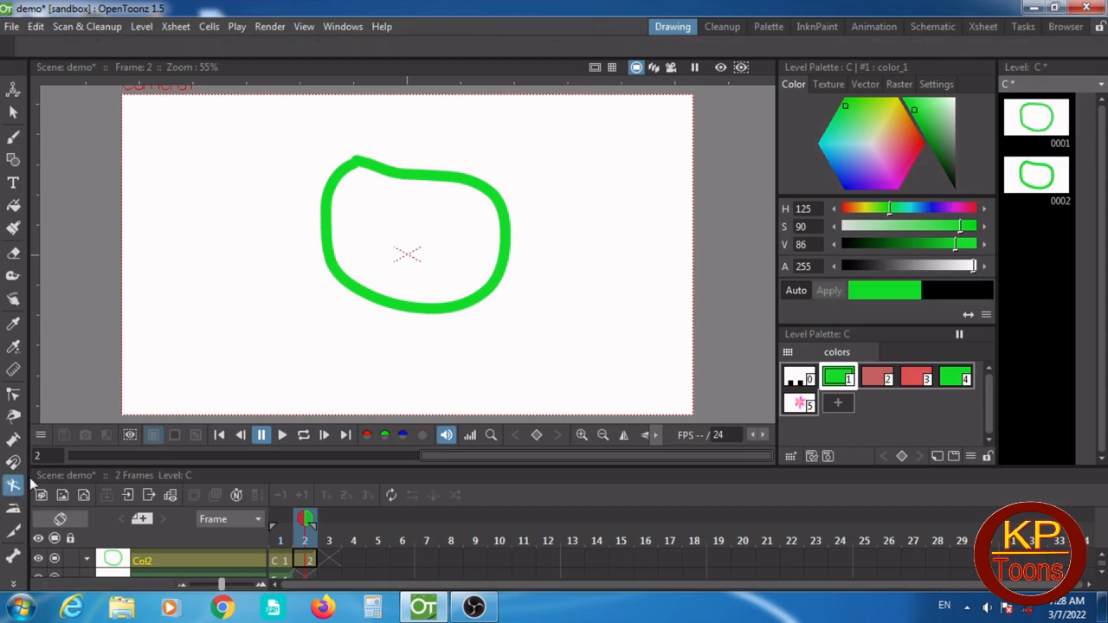
click(338, 275)
mouse_move(363, 166)
mouse_down()
mouse_move(352, 294)
mouse_move(338, 303)
mouse_up()
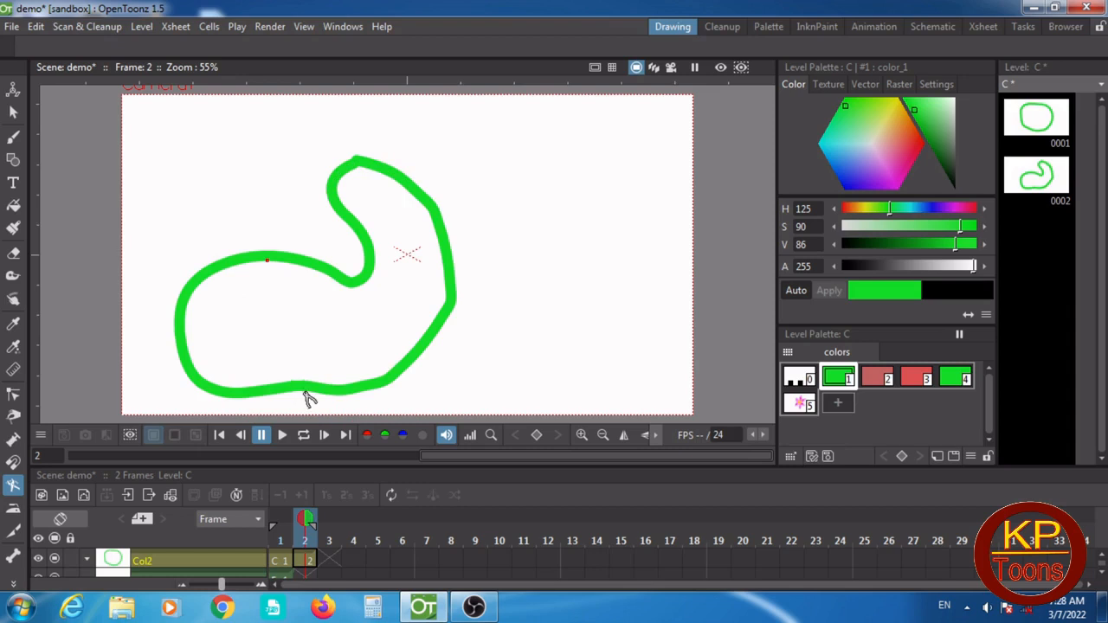
mouse_move(440, 327)
mouse_down()
mouse_move(470, 307)
mouse_move(504, 207)
mouse_move(459, 136)
mouse_move(397, 116)
mouse_up()
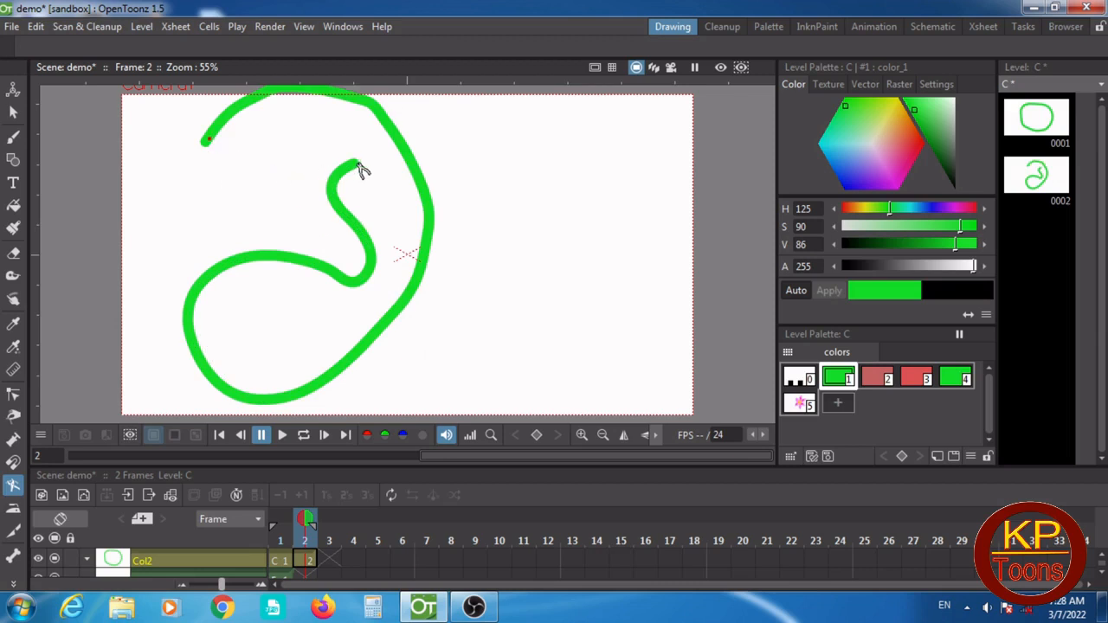
Bend the open stroke further from both free ends with the Bender tool so that its parts cross each other
mouse_move(354, 165)
mouse_down()
mouse_move(308, 229)
mouse_move(203, 279)
mouse_up()
mouse_move(203, 147)
mouse_down()
mouse_move(352, 165)
mouse_move(294, 236)
mouse_move(267, 246)
mouse_up()
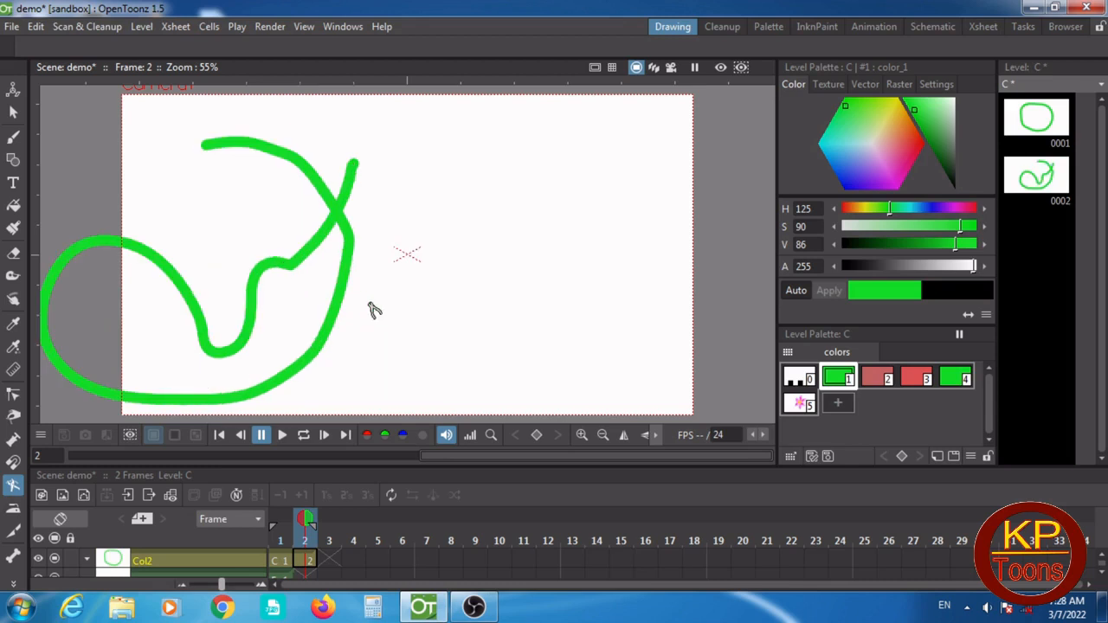
click(262, 263)
click(358, 168)
mouse_move(358, 168)
mouse_down()
mouse_move(384, 287)
mouse_move(364, 335)
mouse_up()
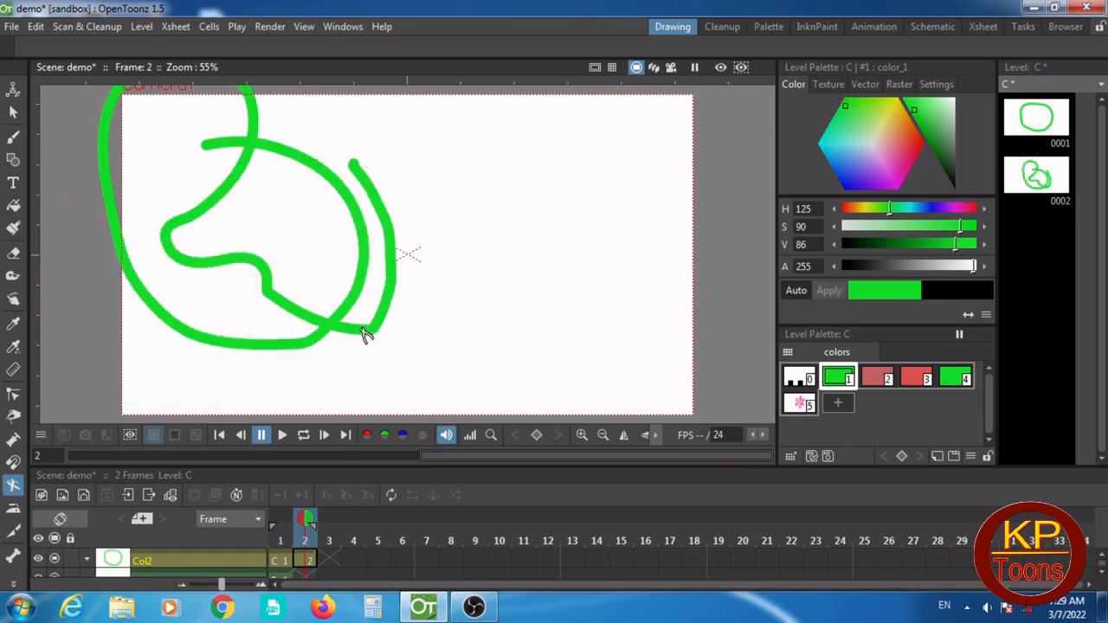
Bend the crossed stroke toward the upper right with the Bender tool, using an axis from its upper-left free end to its lower edge
click(205, 146)
click(230, 342)
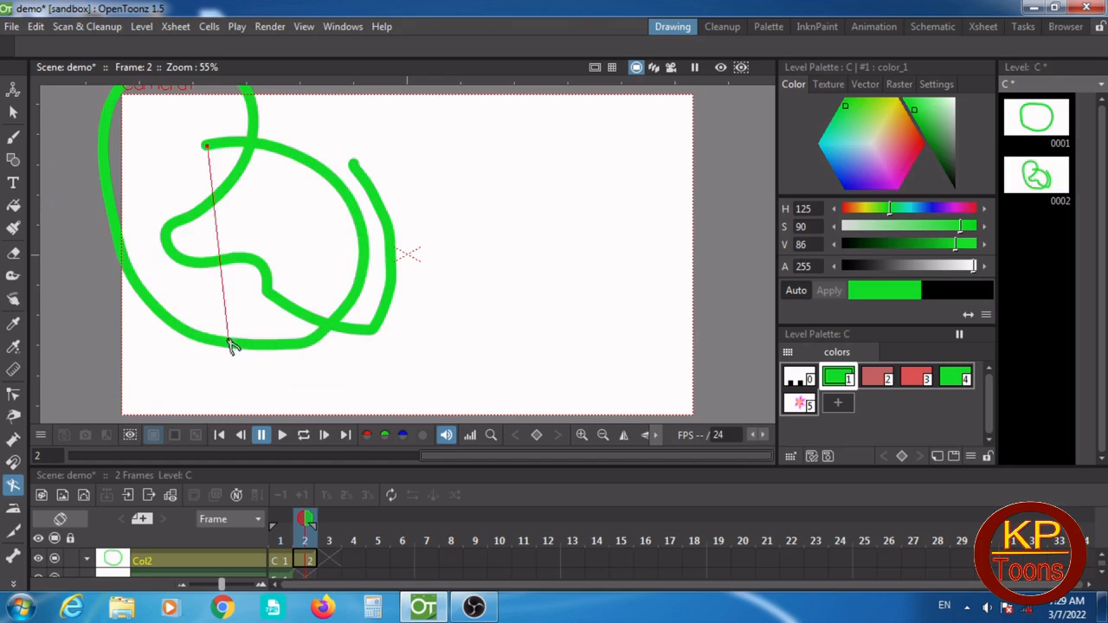
mouse_move(230, 344)
mouse_down()
mouse_move(329, 329)
mouse_move(438, 242)
mouse_move(443, 221)
mouse_up()
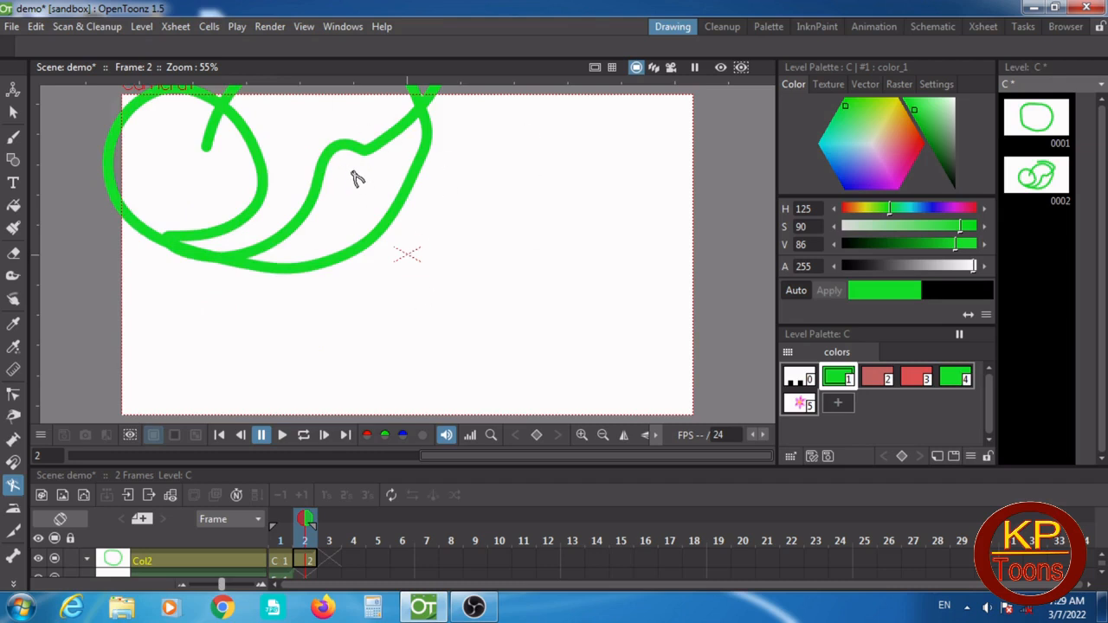
Delete the whole bent green stroke from frame 2 and bring the empty camera frame back to the middle of the view
scroll(475, 183, down, 4)
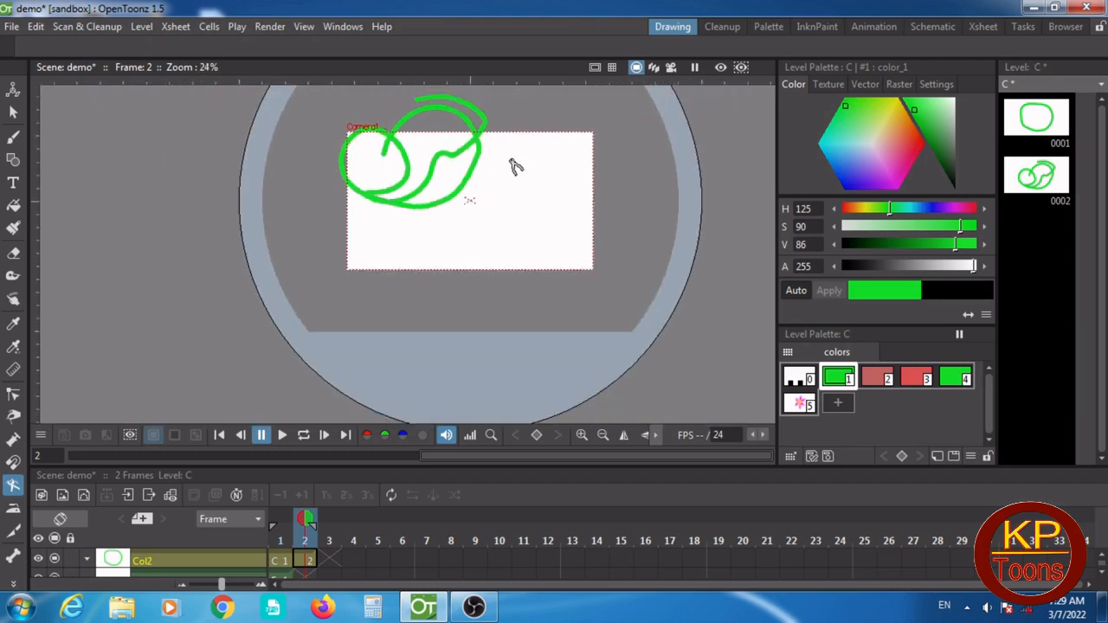
scroll(503, 187, up, 3)
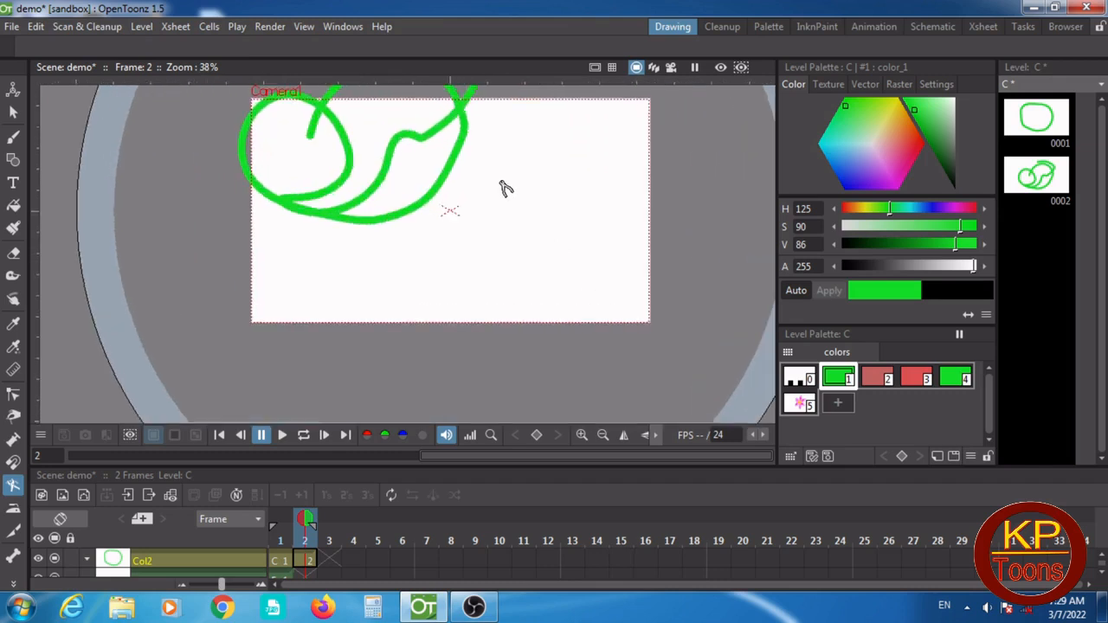
scroll(502, 187, up, 2)
scroll(502, 187, down, 5)
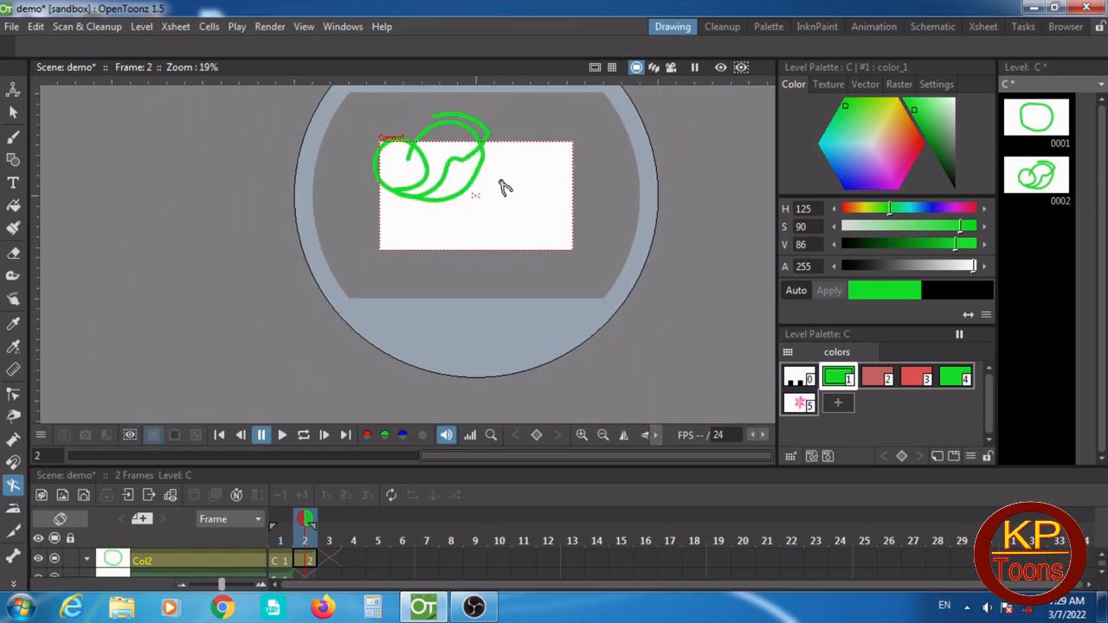
click(13, 111)
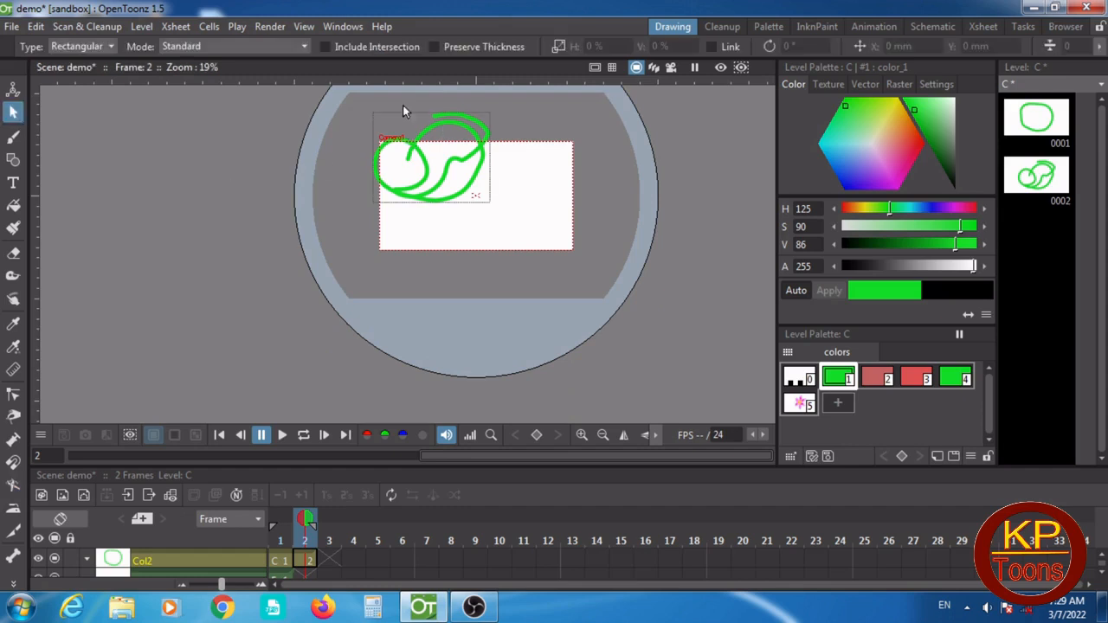
click(403, 146)
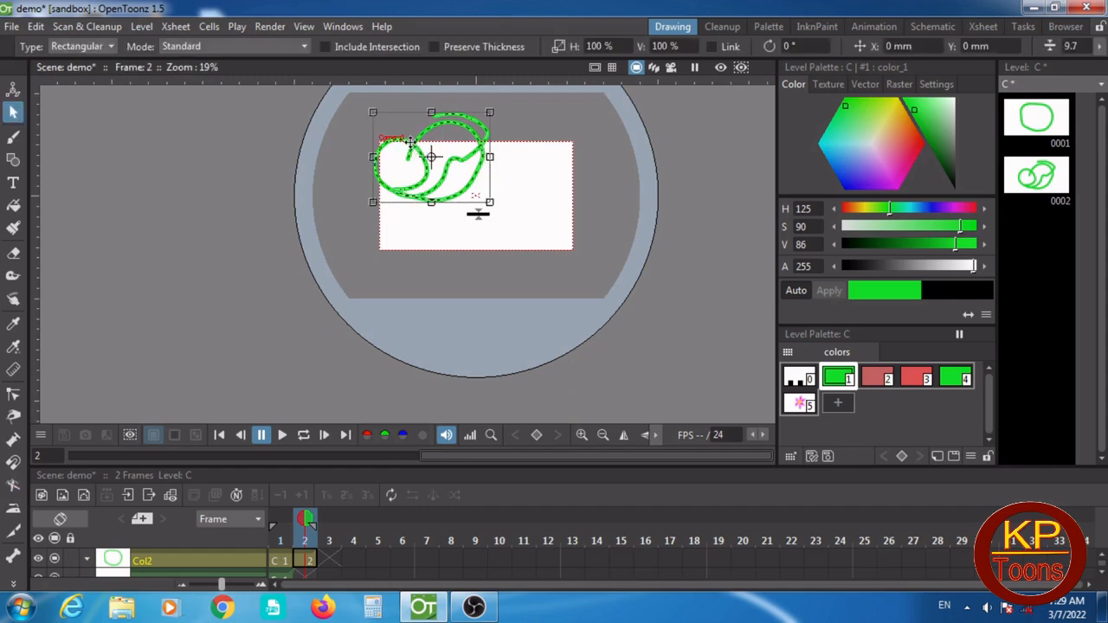
key(Delete)
scroll(410, 142, up, 5)
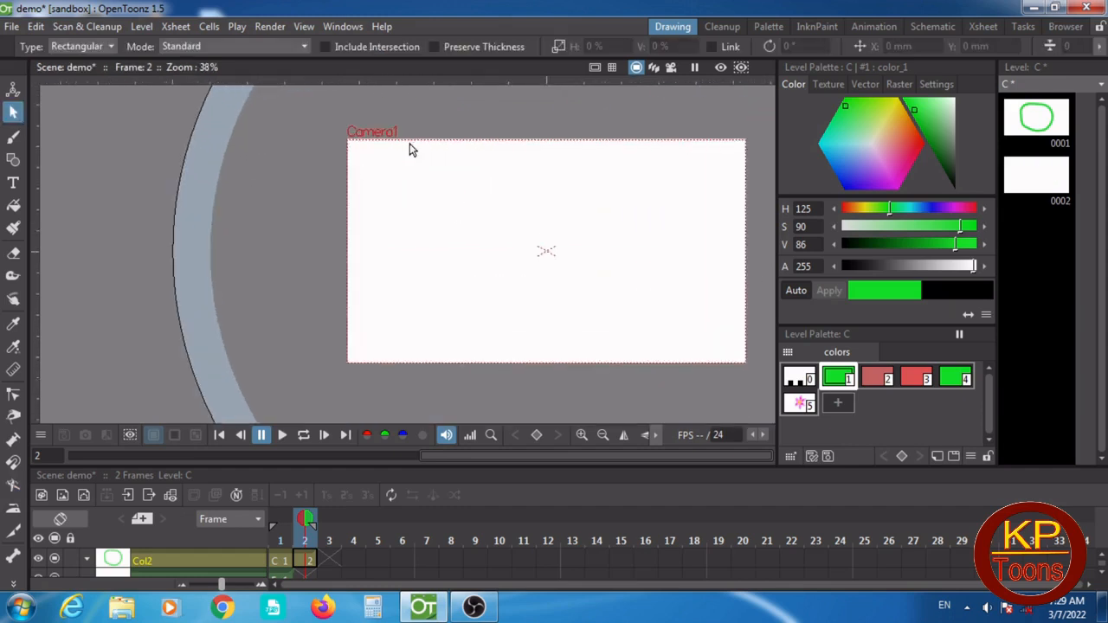
key(space)
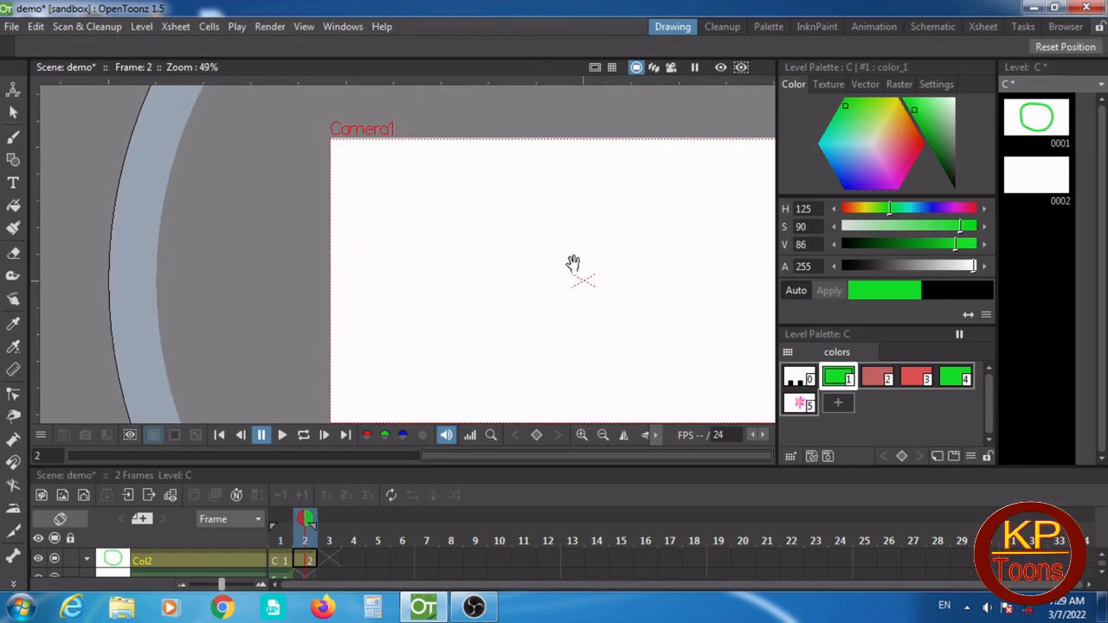
drag(574, 265, 393, 228)
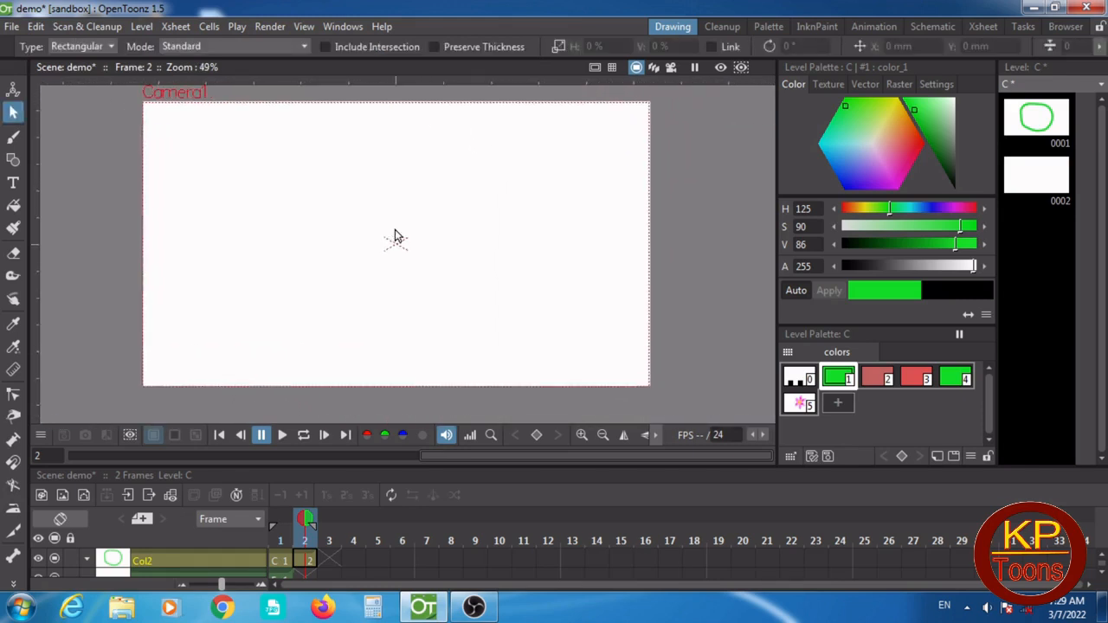